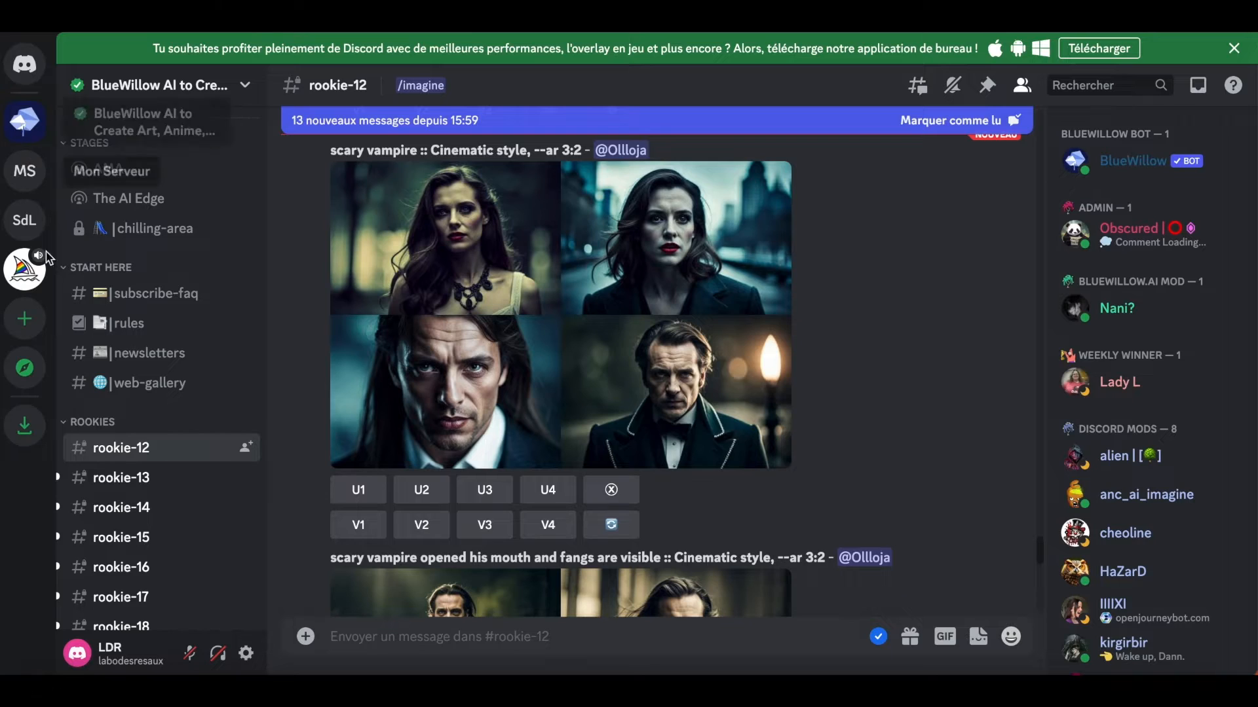
- In the Midjourney Bot chat, generate images with /imagine and the prompt "dark vador, logo style, no background"
click(25, 64)
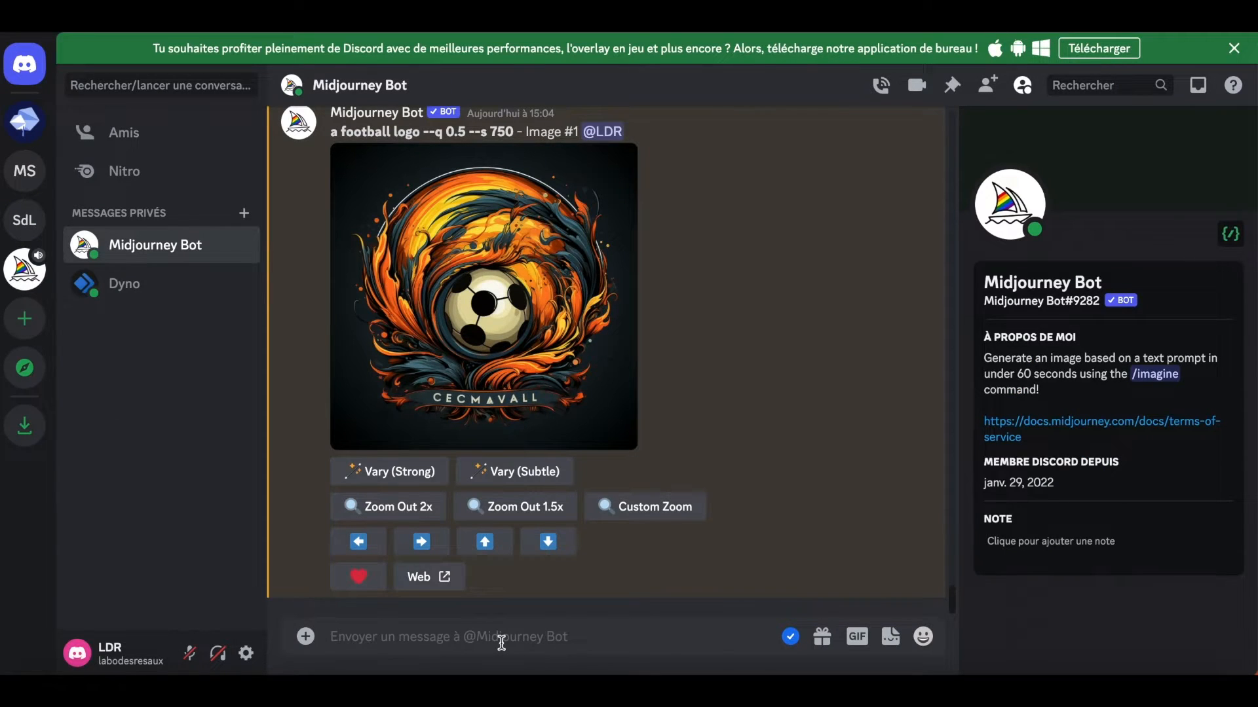
text(/)
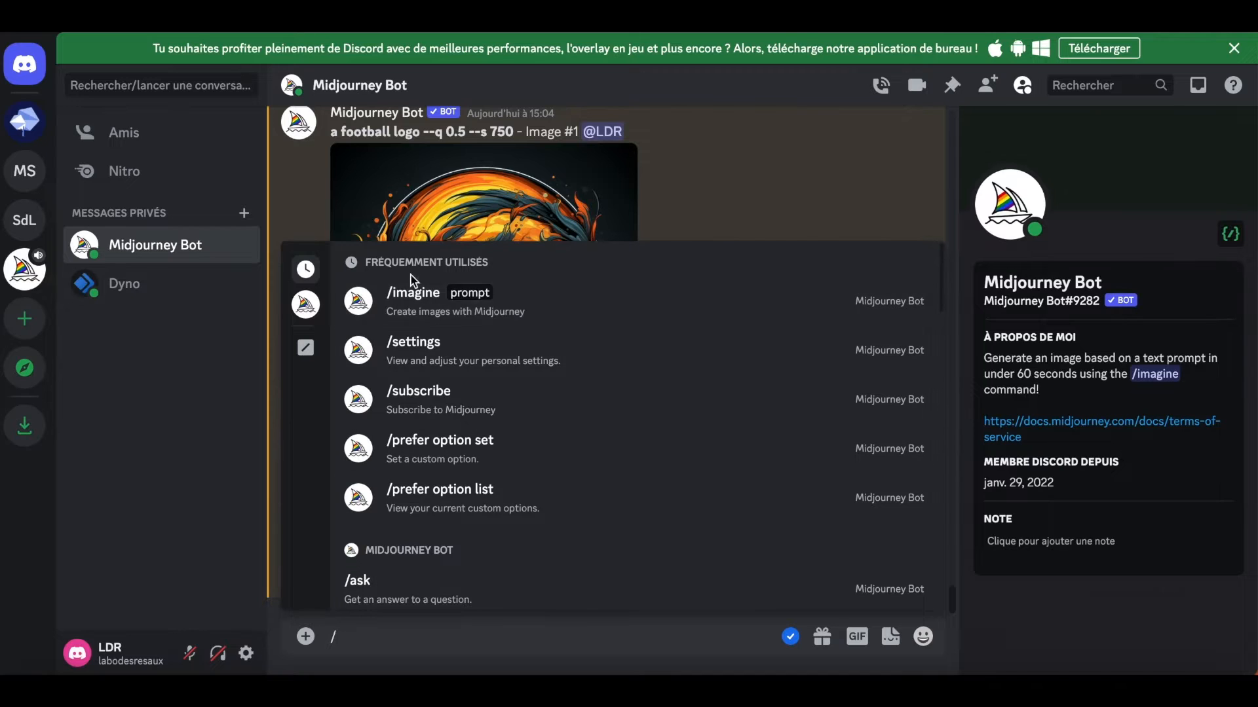
click(406, 305)
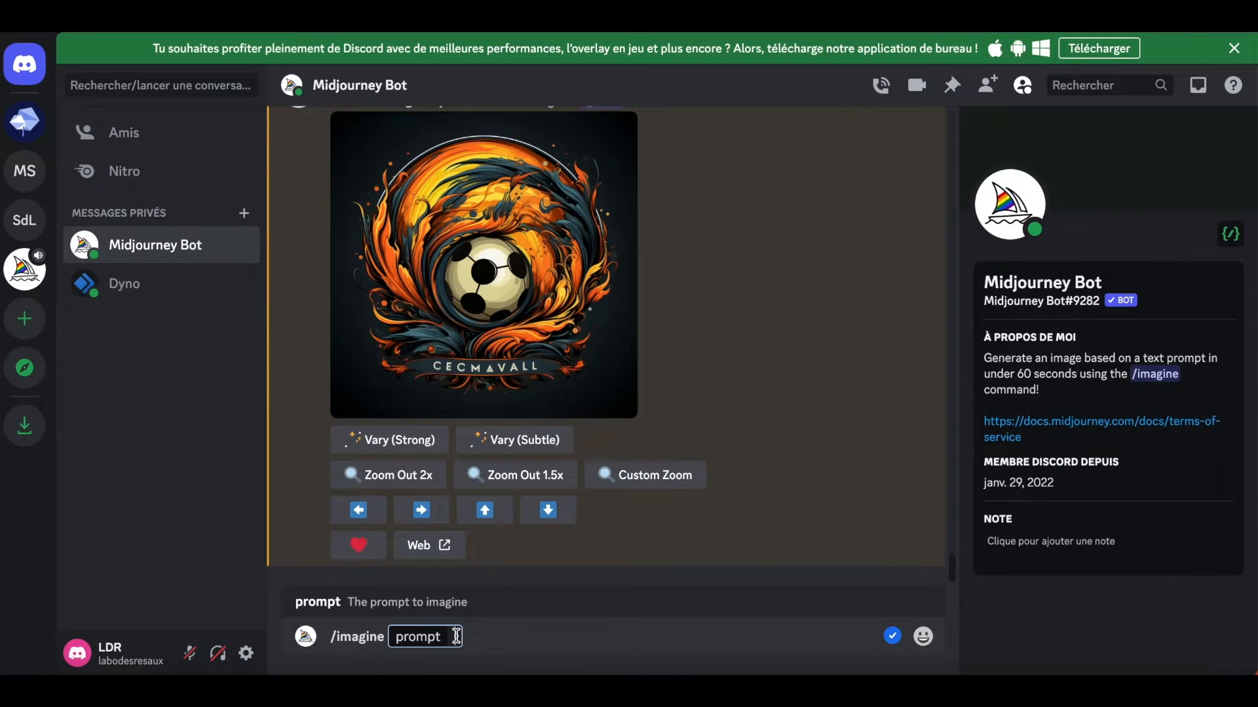
text(dark )
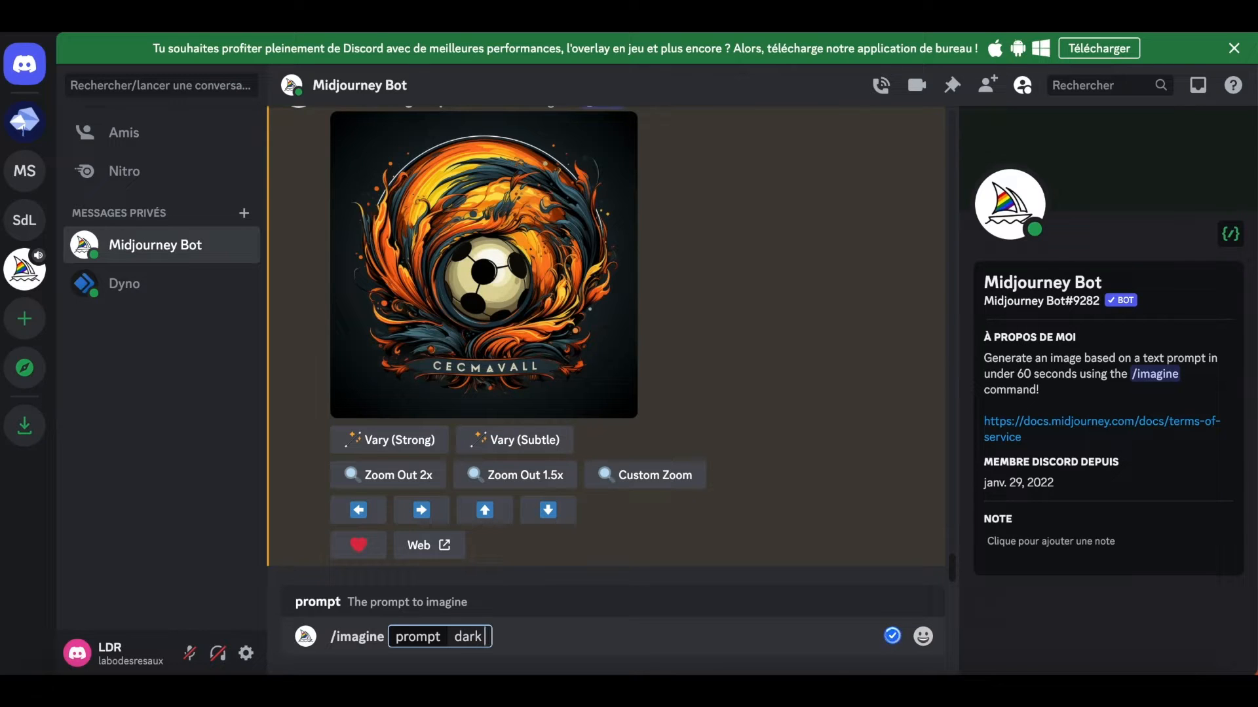
text(vadro)
key(BackSpace)
key(BackSpace)
text(or)
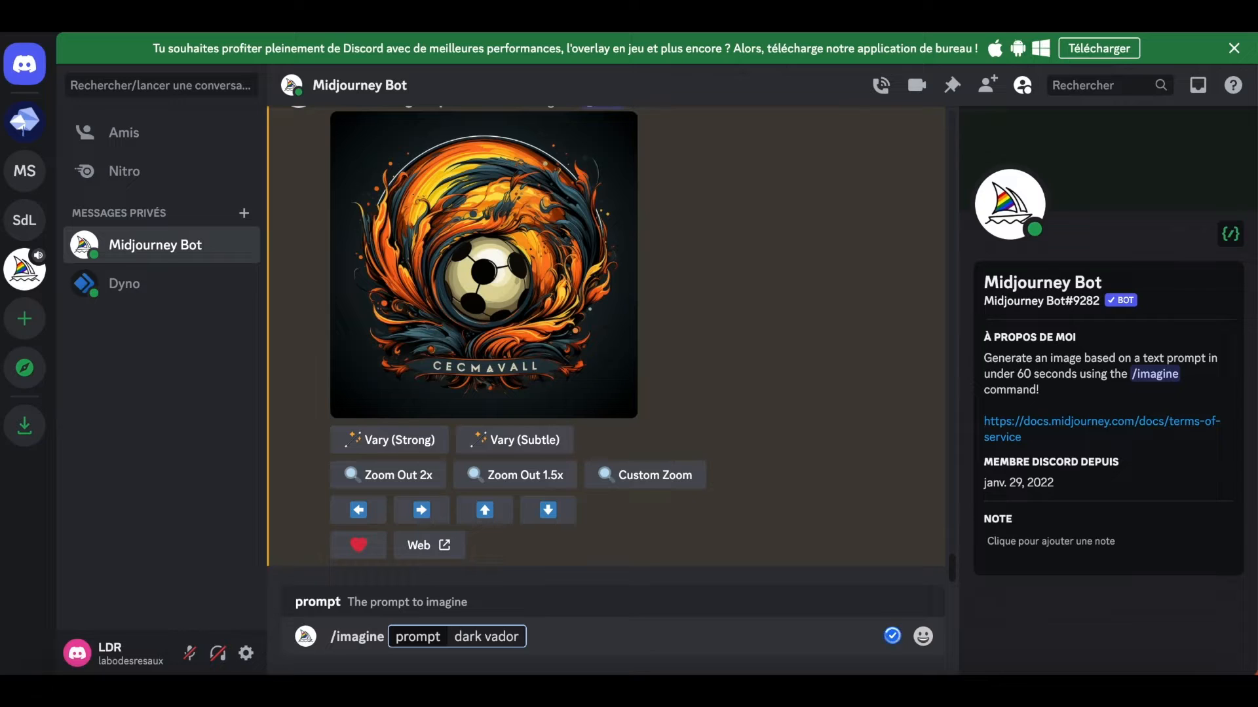
text(, logo s)
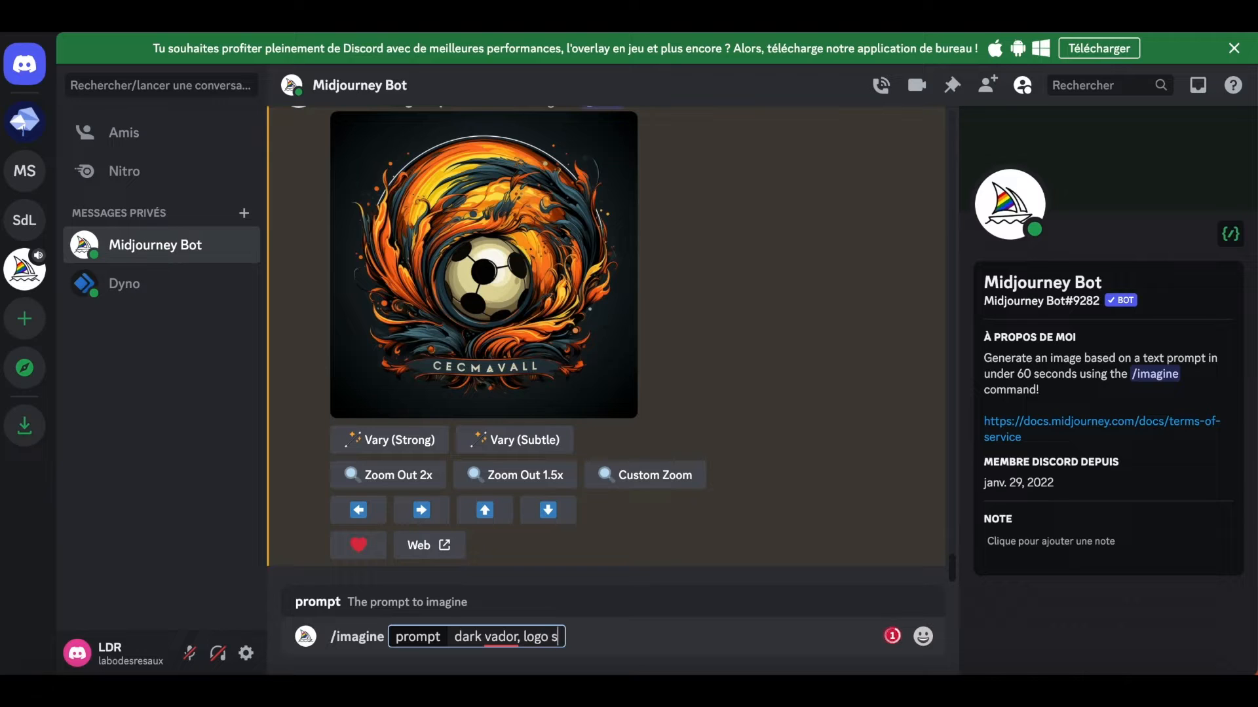
text(tyle,)
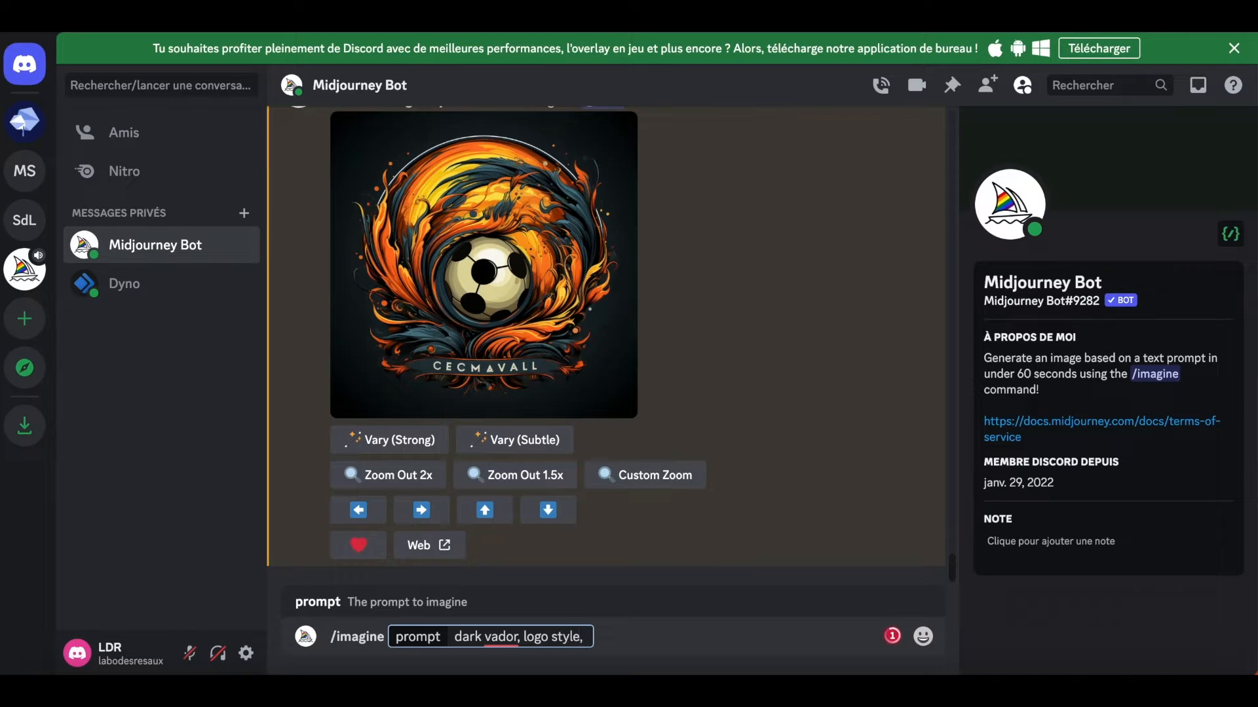
text( no background)
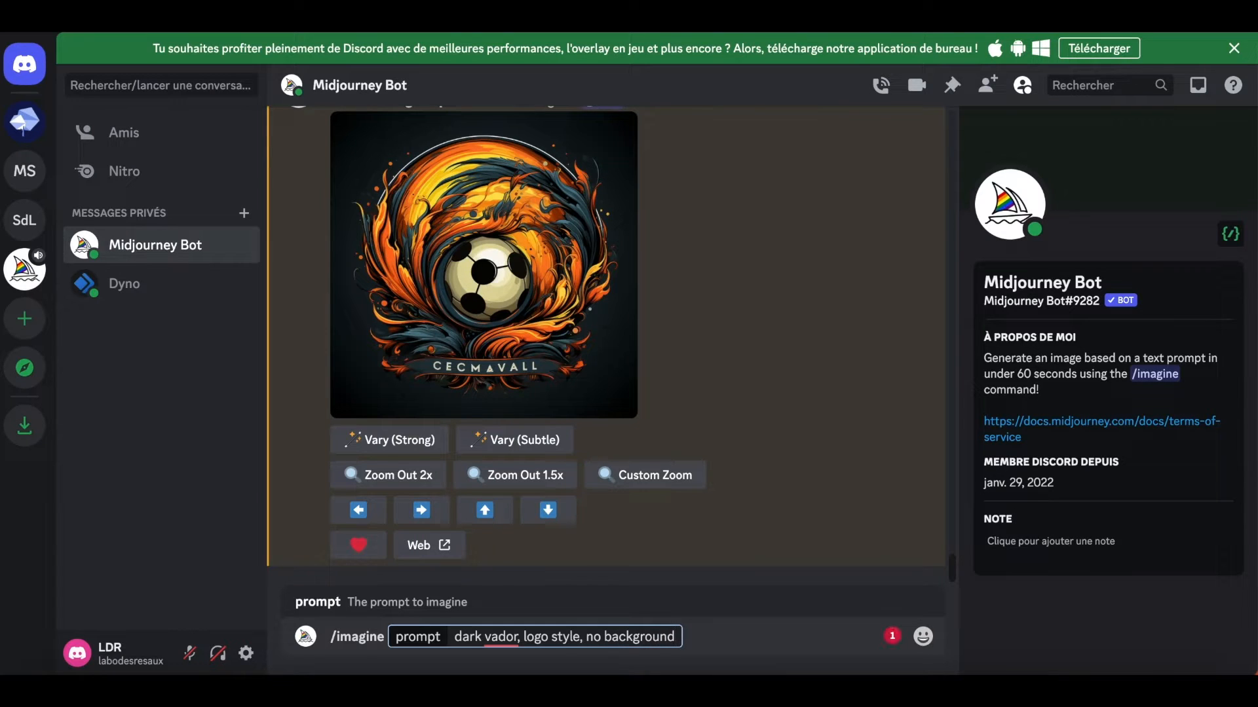
key(Return)
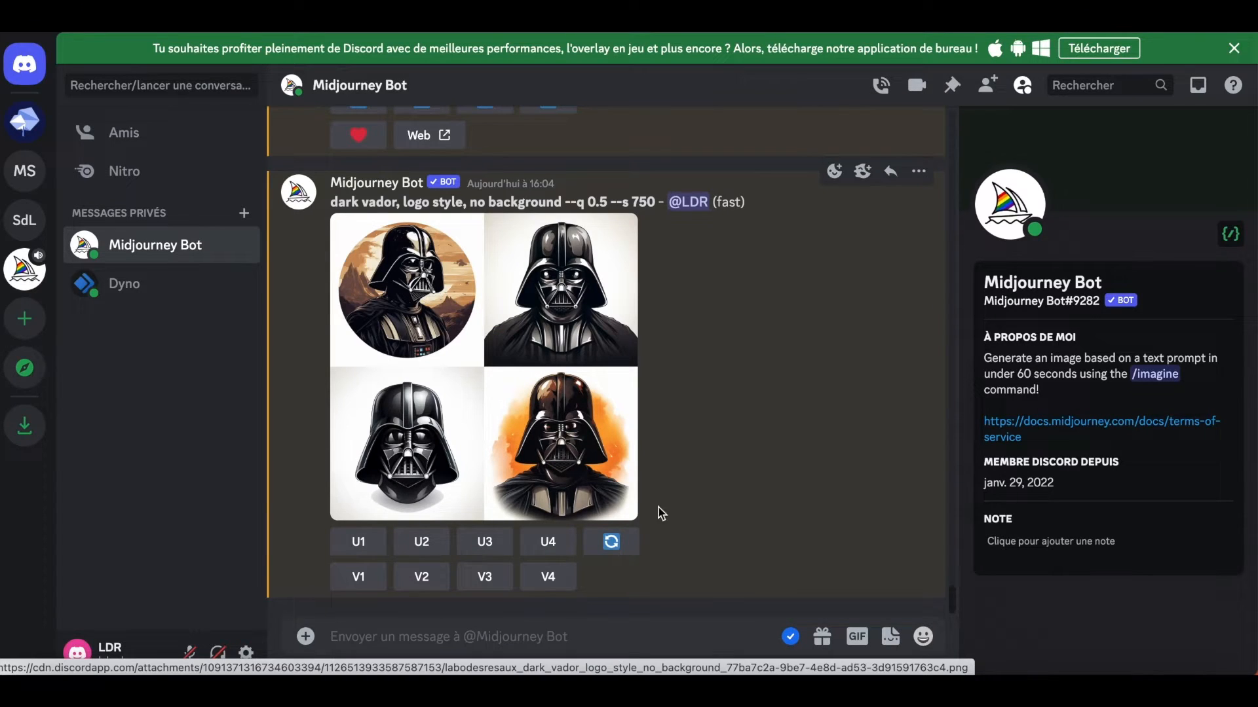
- Rerun the dark vador prompt for a new image grid and upscale the fourth image of the new grid
click(612, 542)
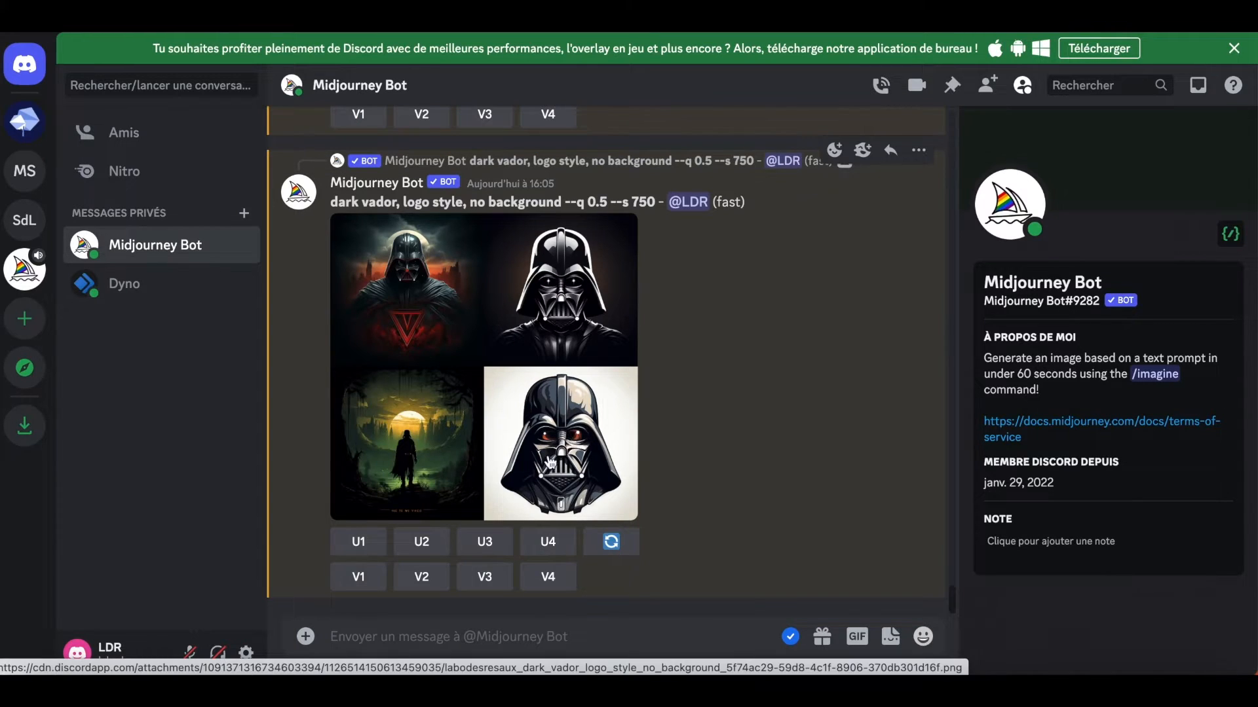
click(549, 541)
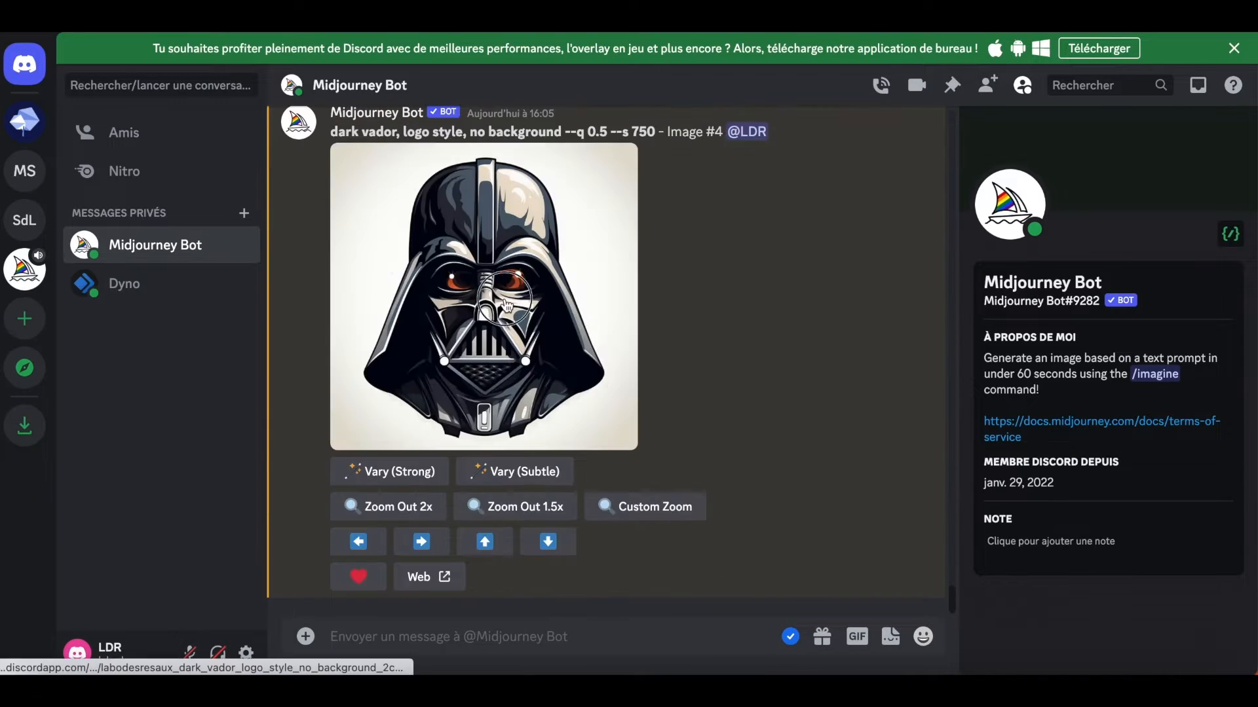
- Save the upscaled helmet image to the Téléchargements folder as "Logo Dark Vador"
click(505, 298)
right_click(589, 300)
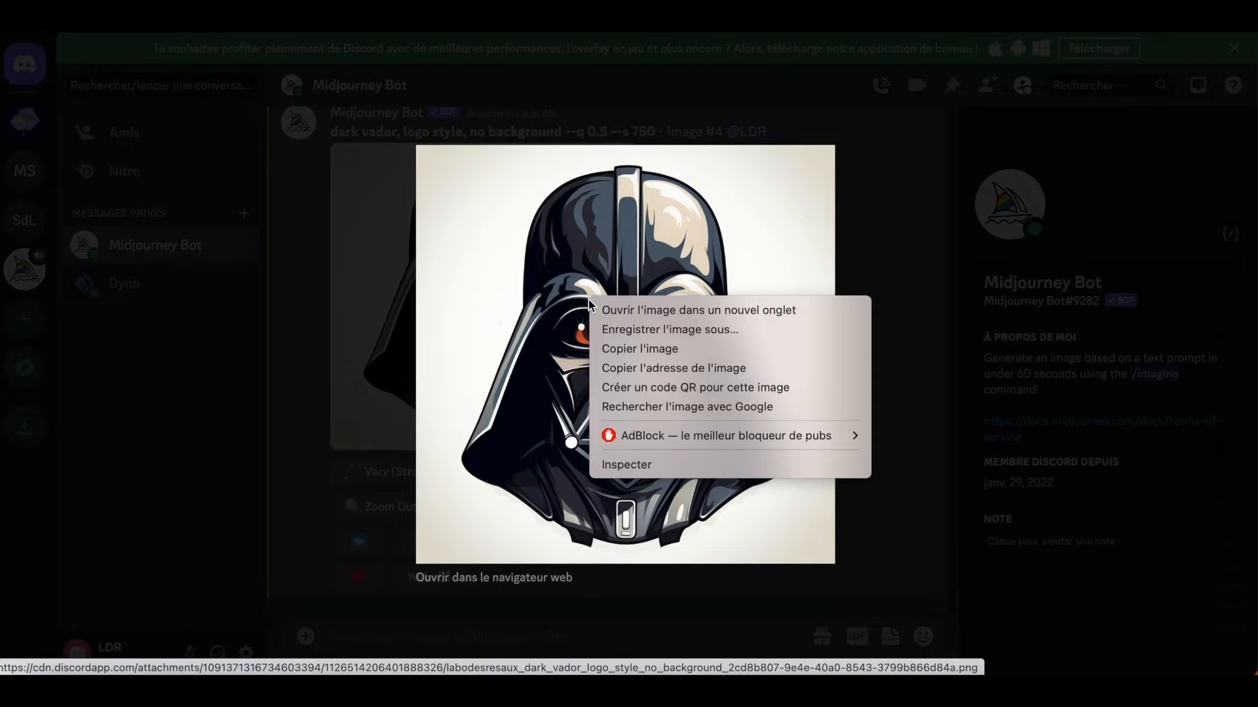
click(685, 336)
text(Logo Dark V)
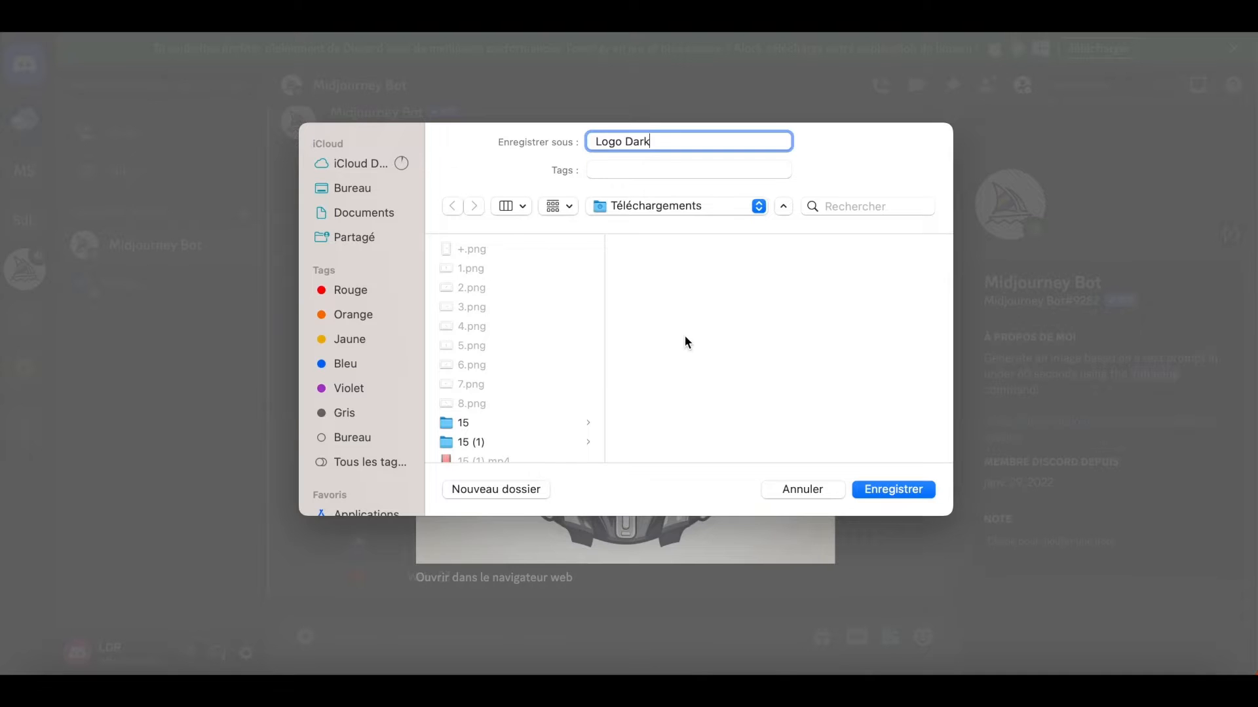
text(ador)
click(892, 489)
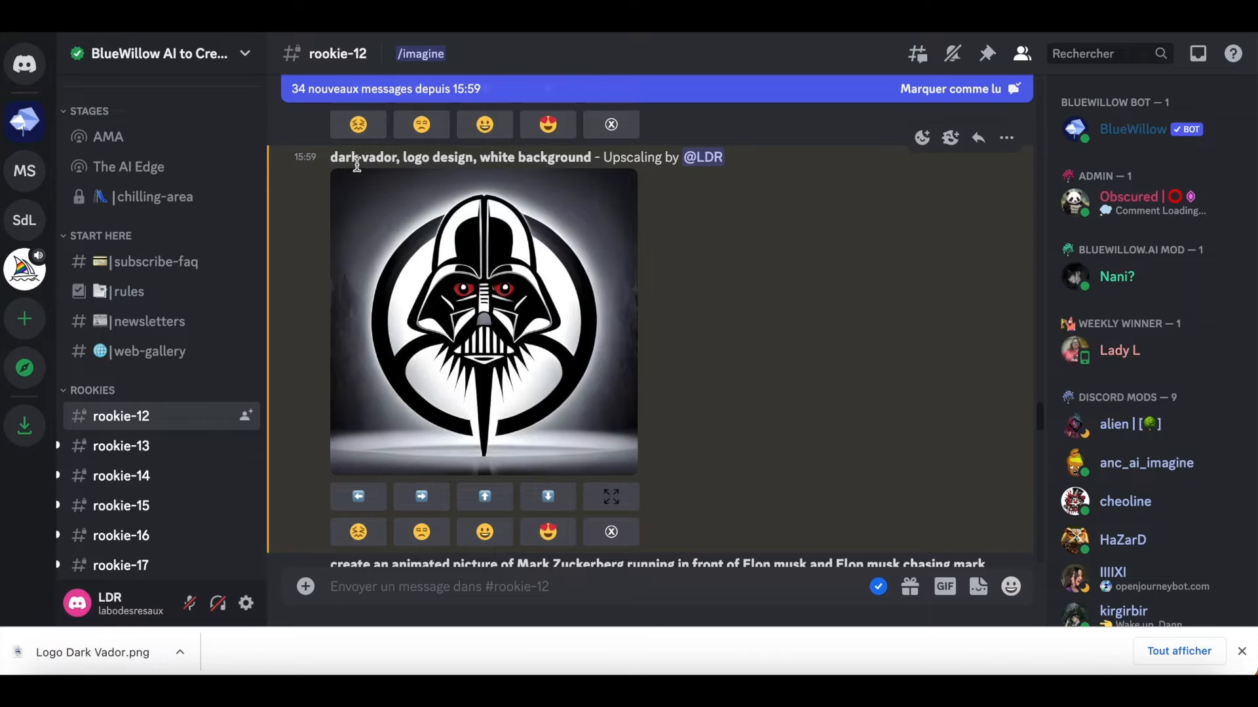
click(536, 294)
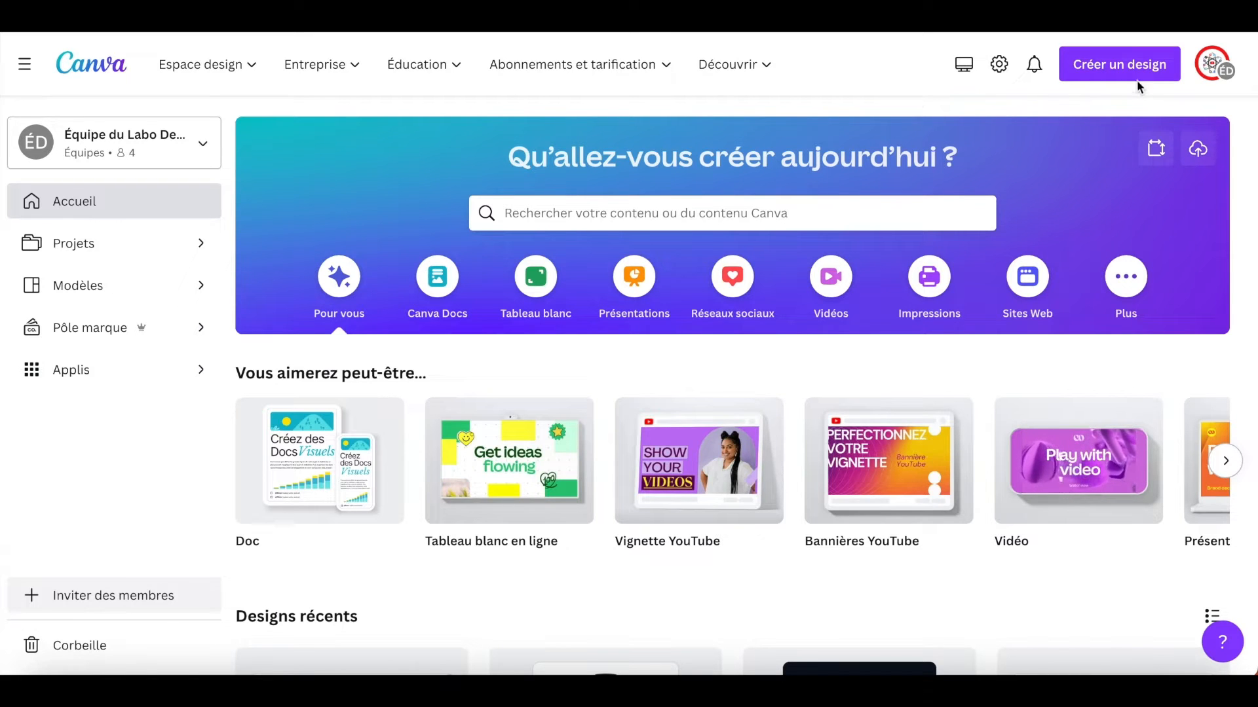
- In Canva, create a blank Logo design of 500 × 500 px
click(1121, 66)
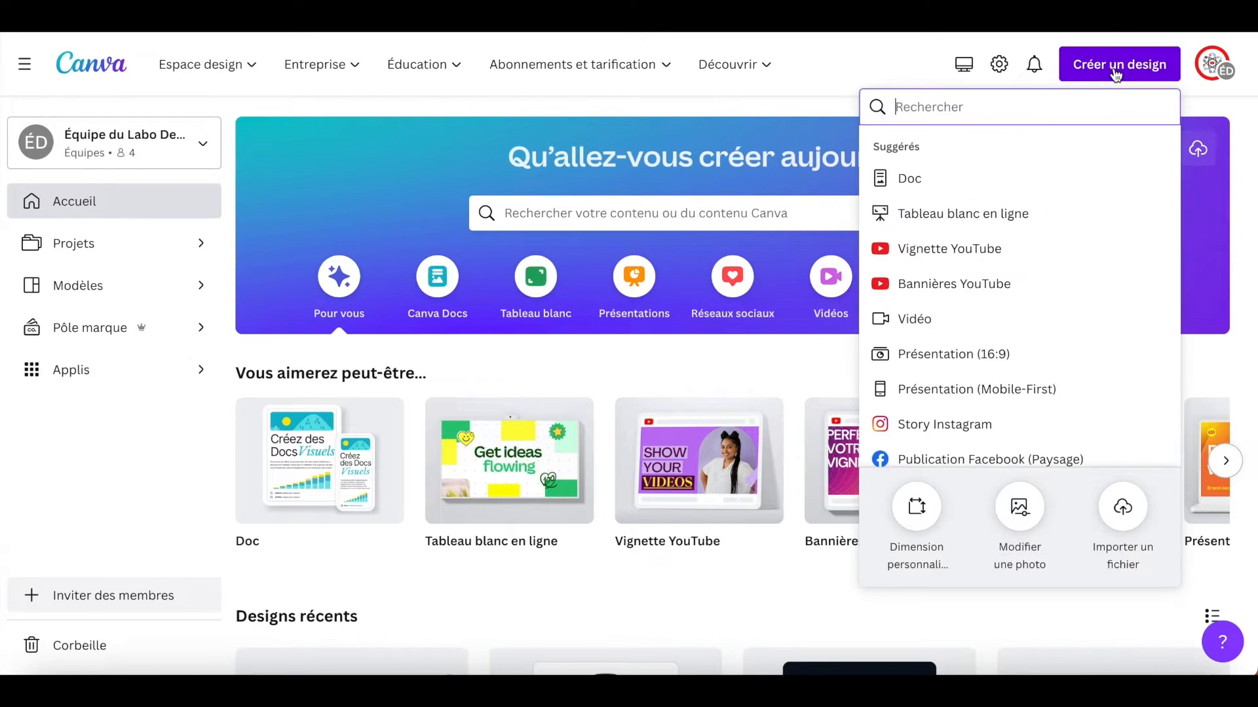
text(logo)
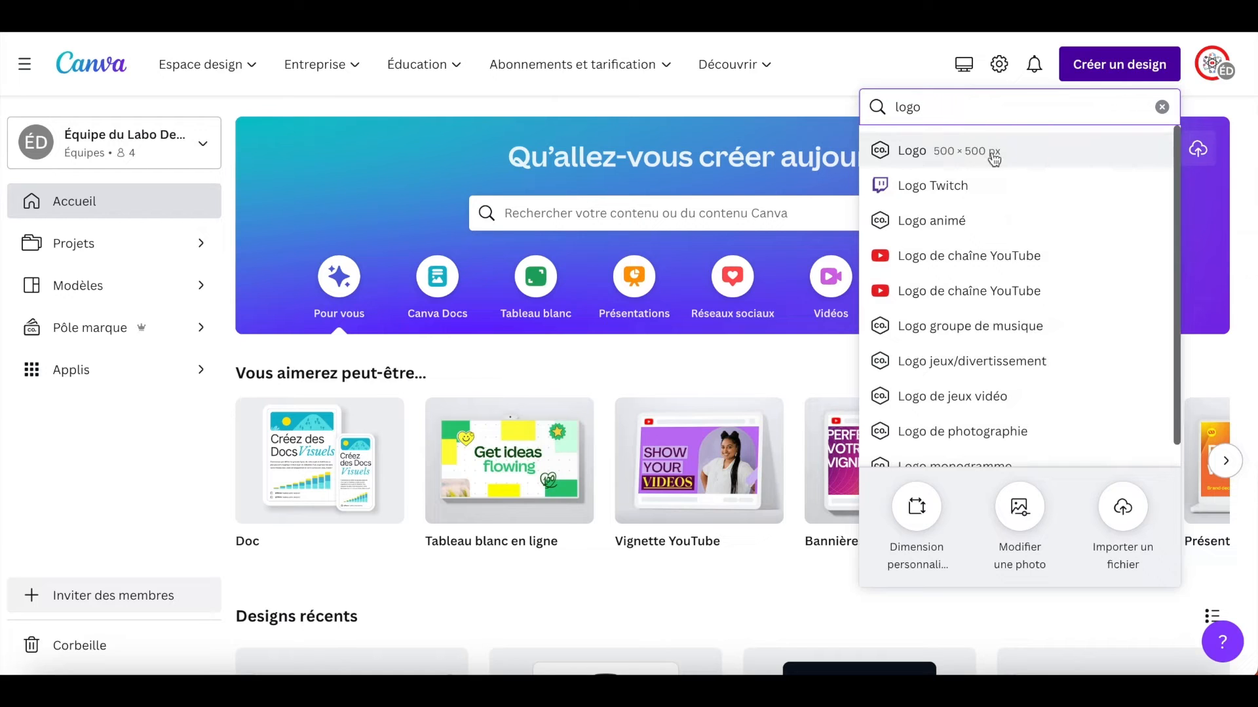
click(994, 158)
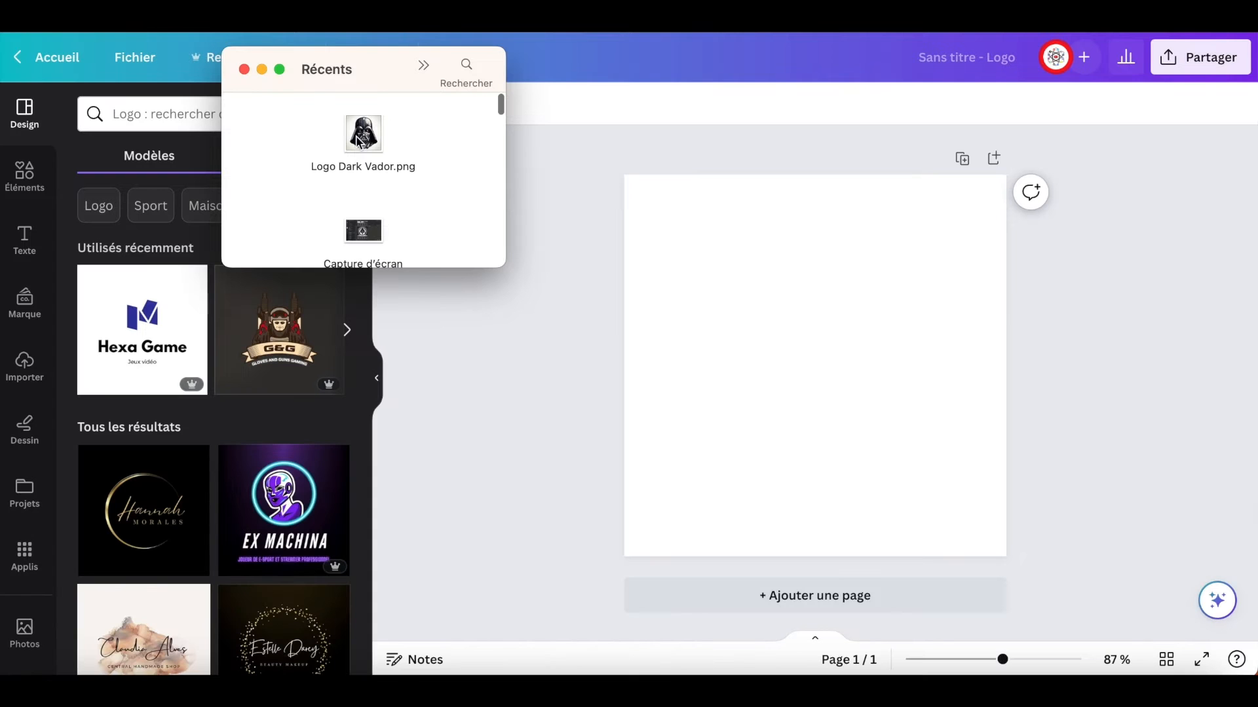
- Place Logo Dark Vador.png from Finder on the blank page and enlarge it to nearly fill the page
click(361, 138)
drag(360, 140, 778, 312)
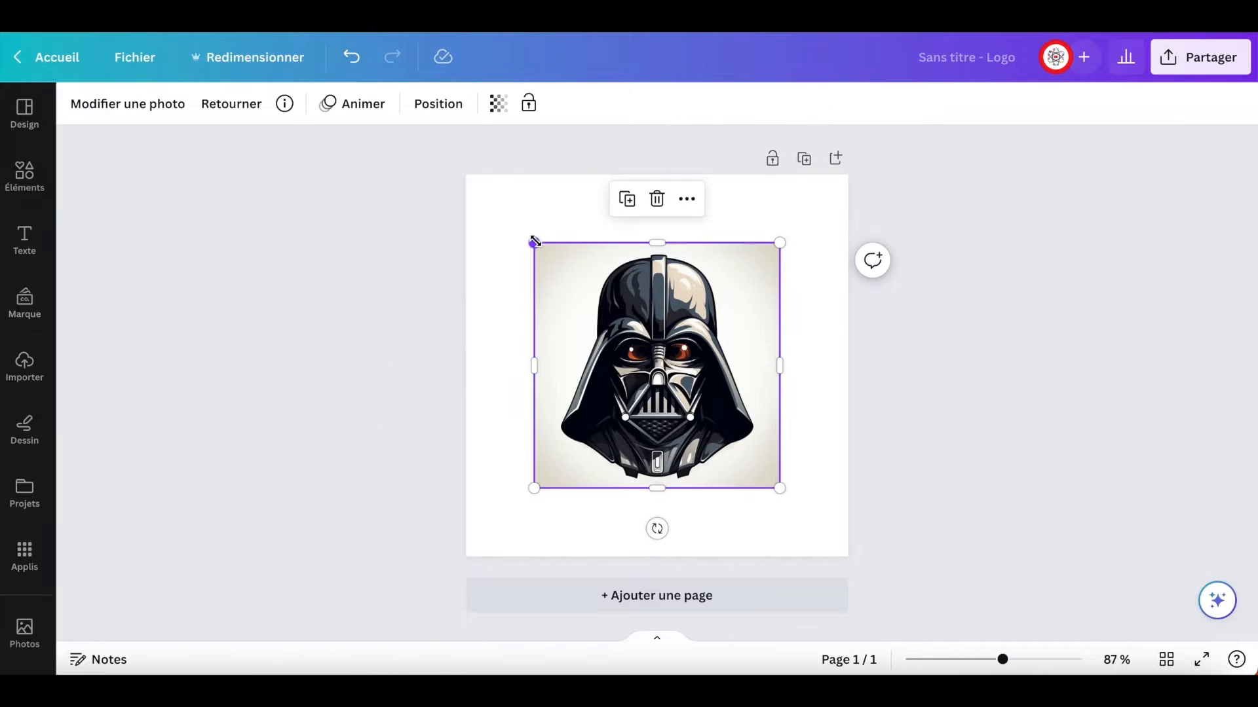
drag(535, 241, 466, 174)
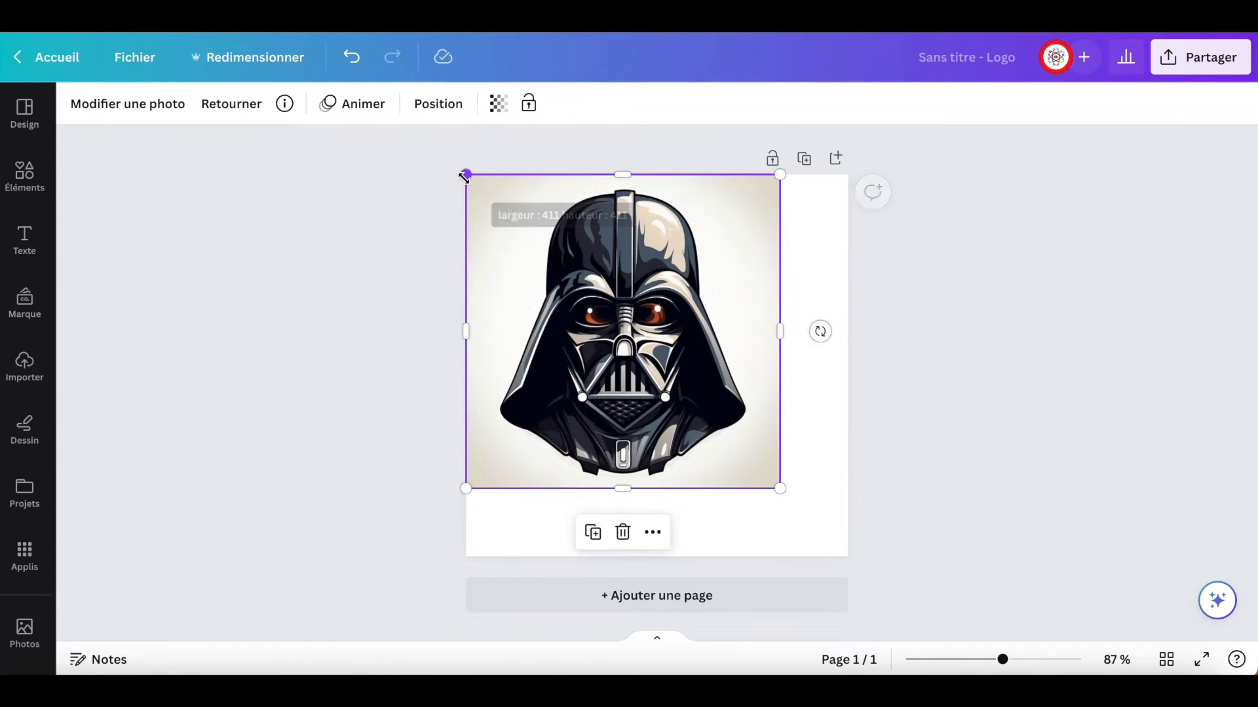
drag(778, 487, 778, 486)
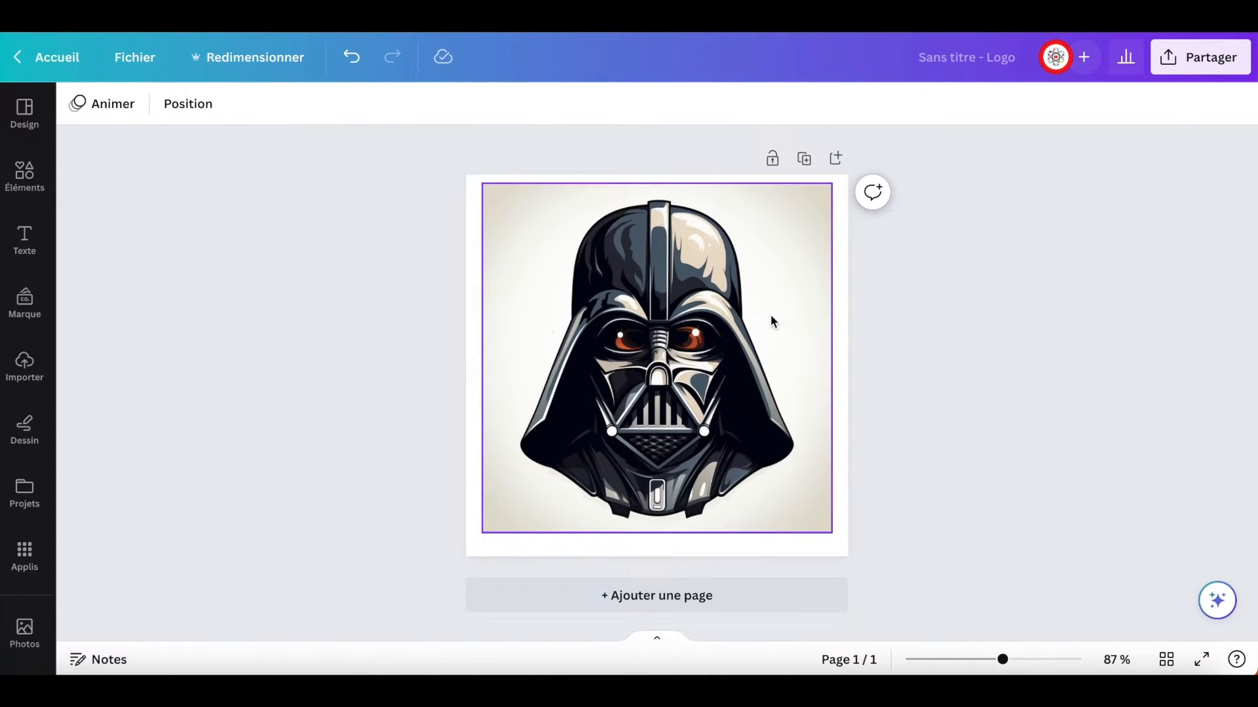
- Open the photo editing options for the placed helmet image
click(638, 272)
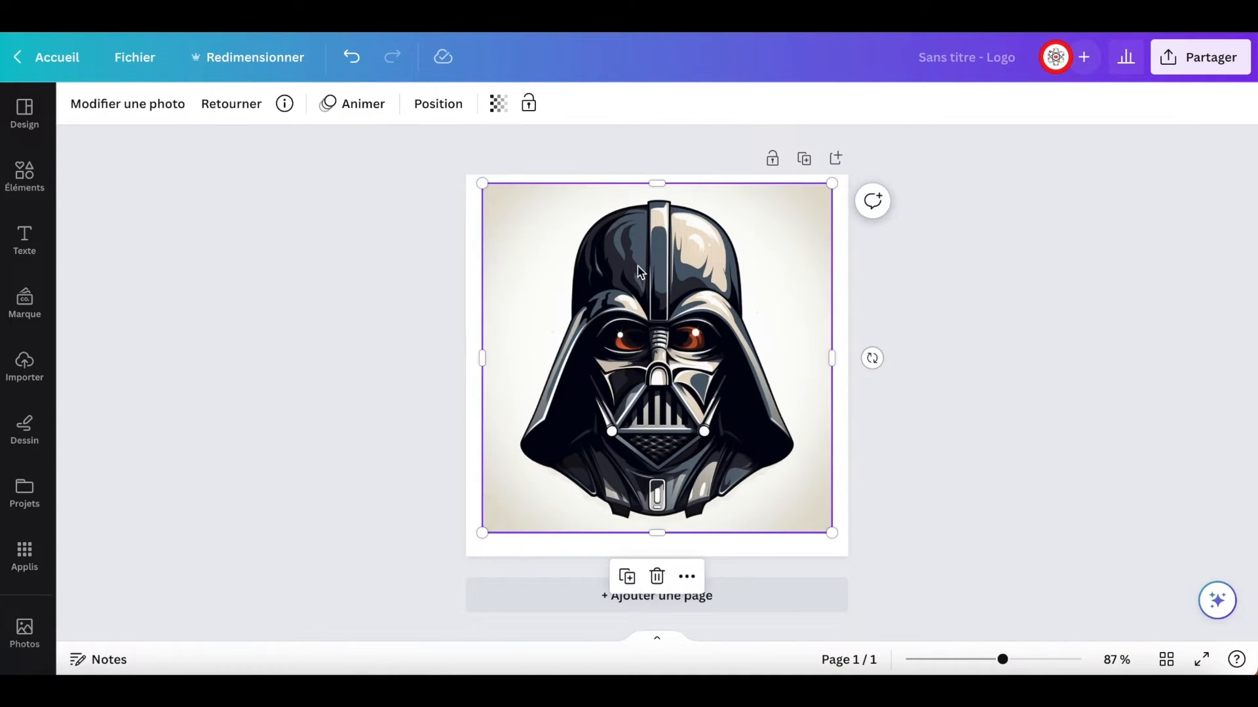
click(135, 104)
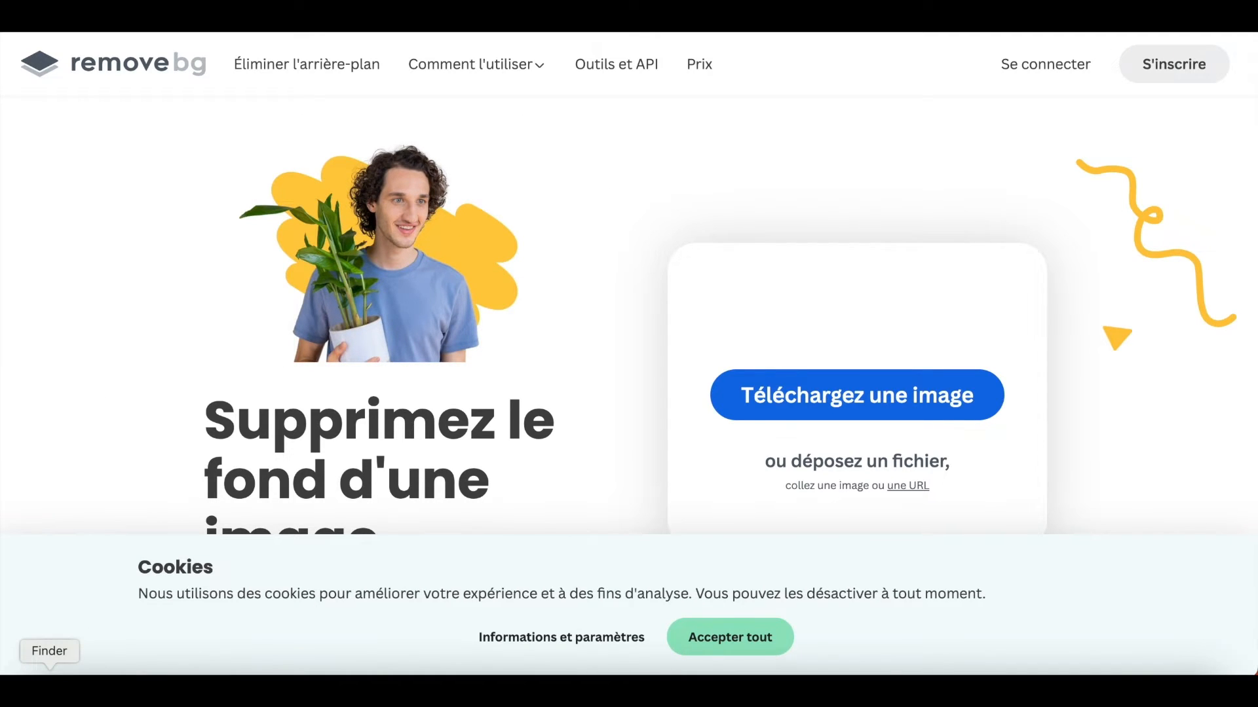
- On the remove.bg site, try to upload Logo Dark Vador.png from the recent files in Finder
click(49, 673)
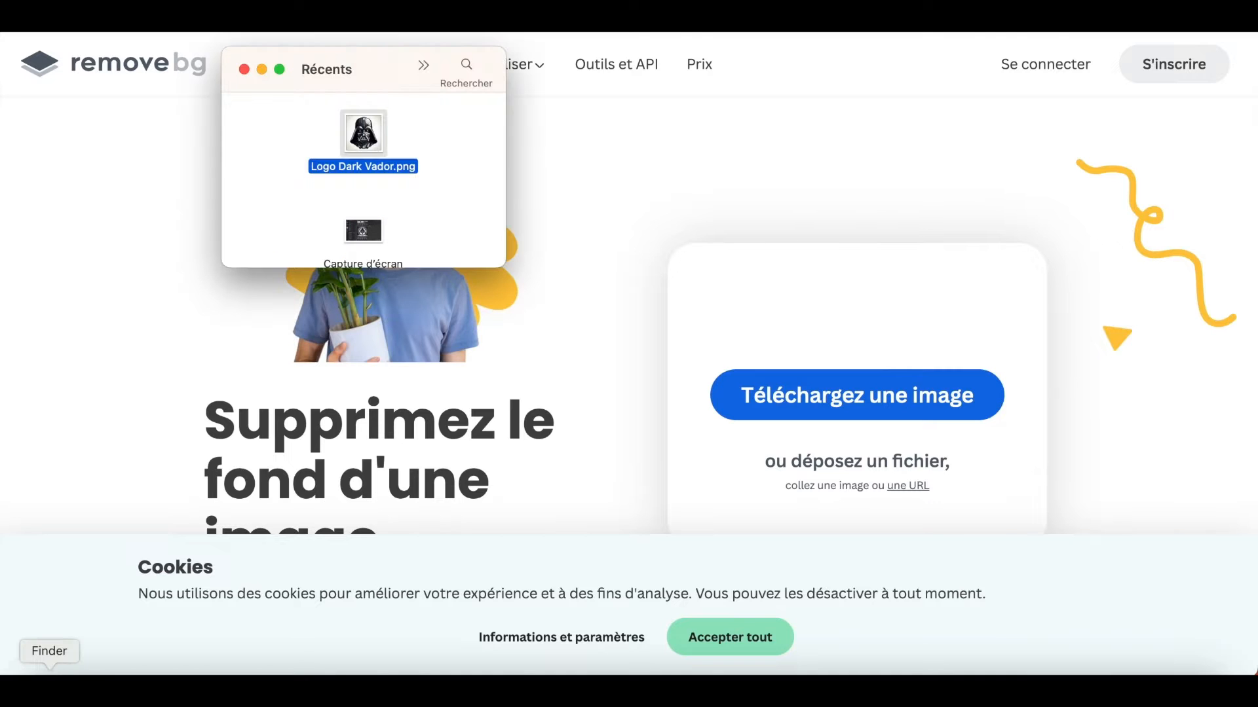
drag(359, 132, 608, 258)
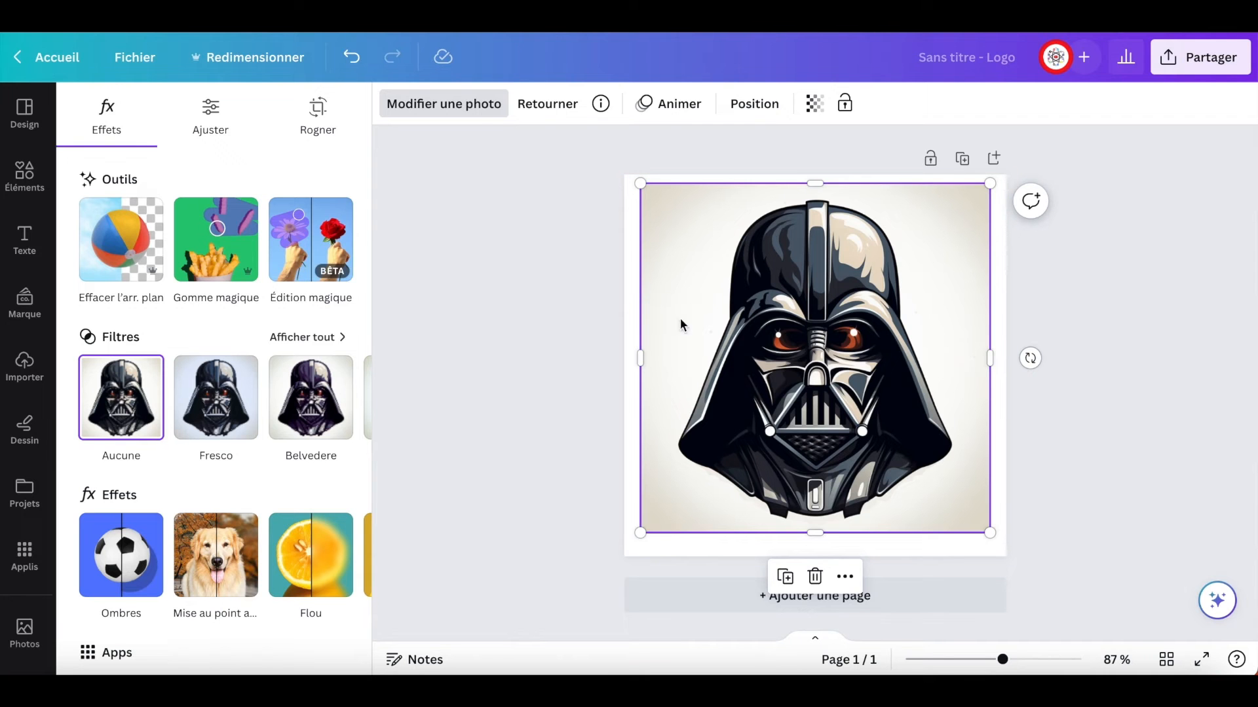
- Back in Canva, remove the helmet image's background and close the photo editing options
click(114, 244)
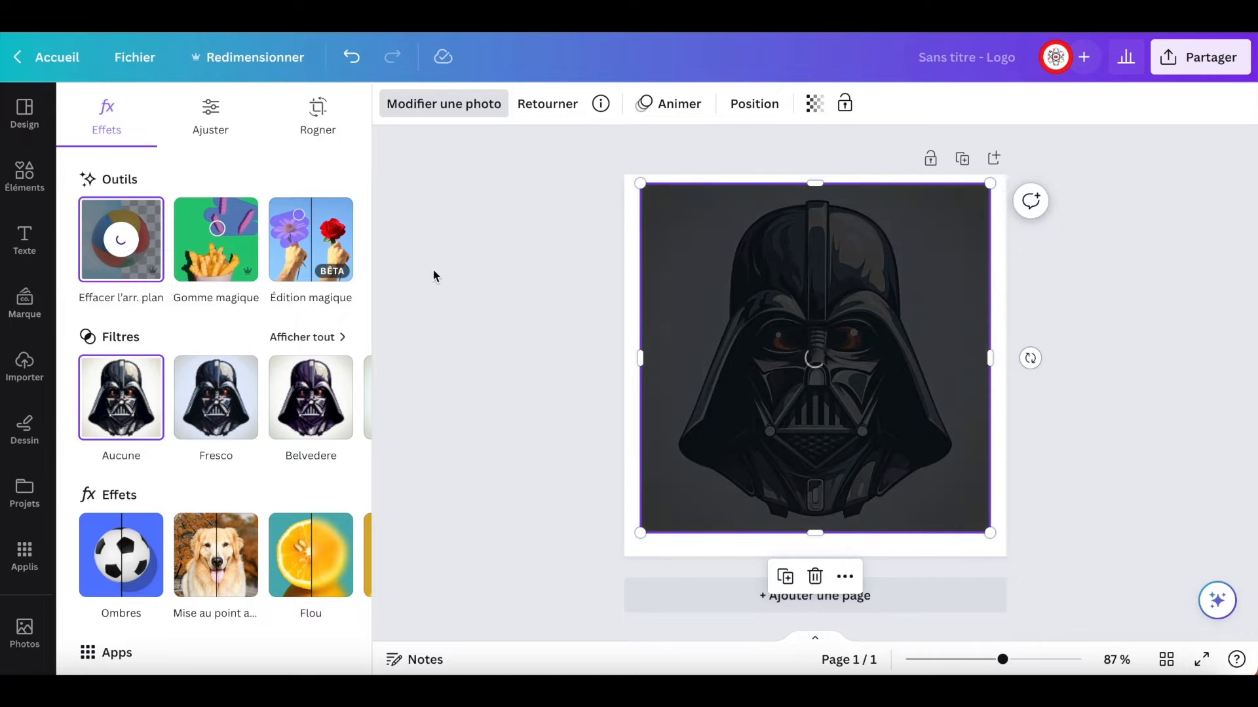
click(537, 292)
click(371, 292)
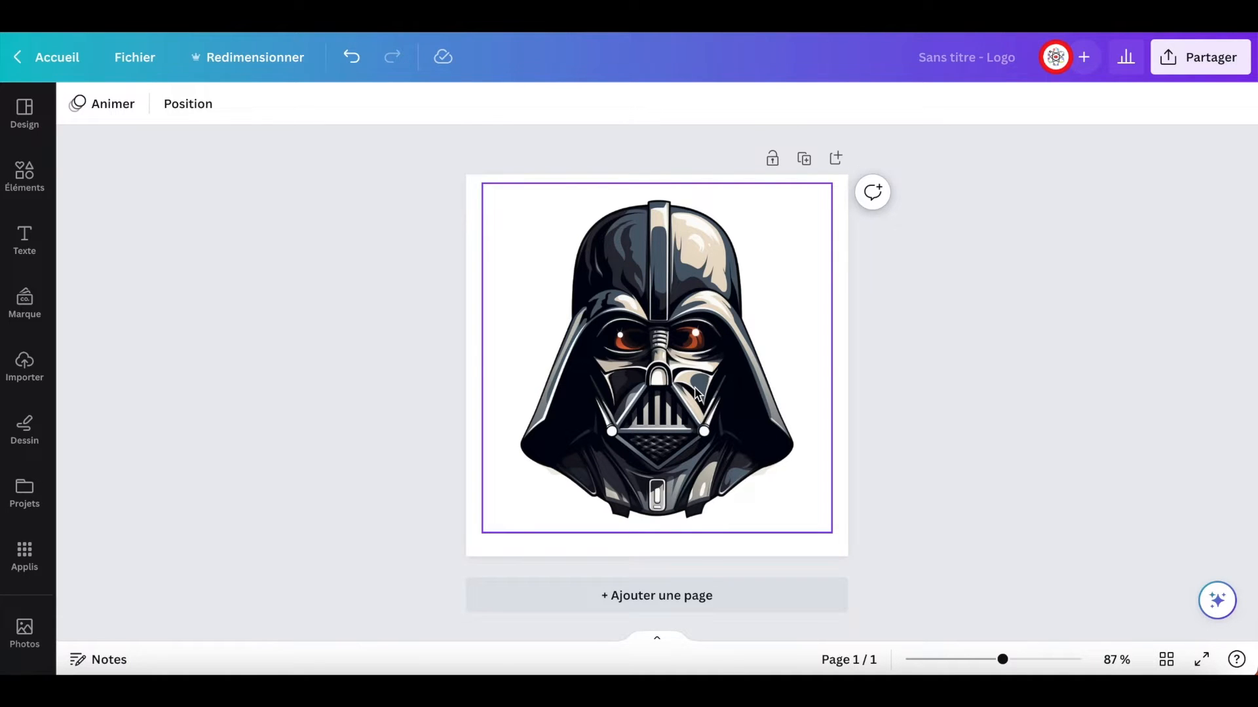
- Shrink the helmet image and move it to the upper middle of the page, leaving space below for text
click(695, 390)
click(896, 438)
click(684, 462)
drag(831, 533, 753, 484)
drag(614, 347, 651, 346)
click(104, 261)
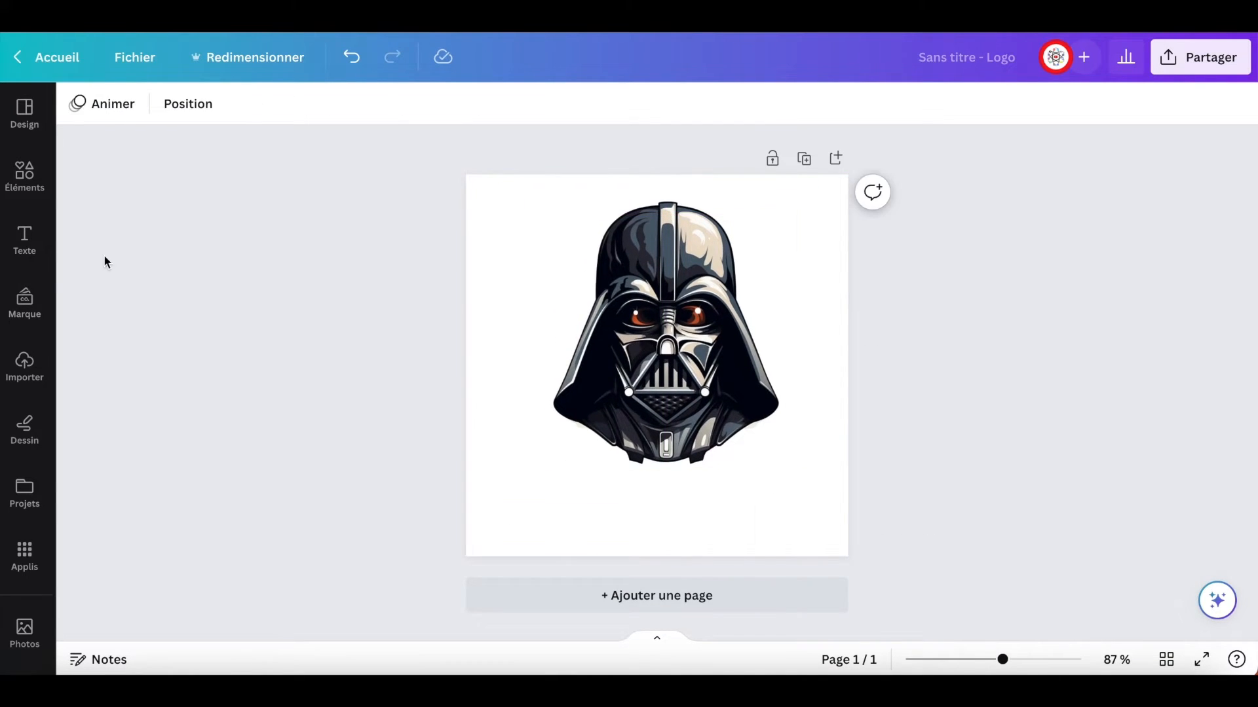
- Add a text box below the helmet and set its text colour to the near-black from the photo colours
click(24, 244)
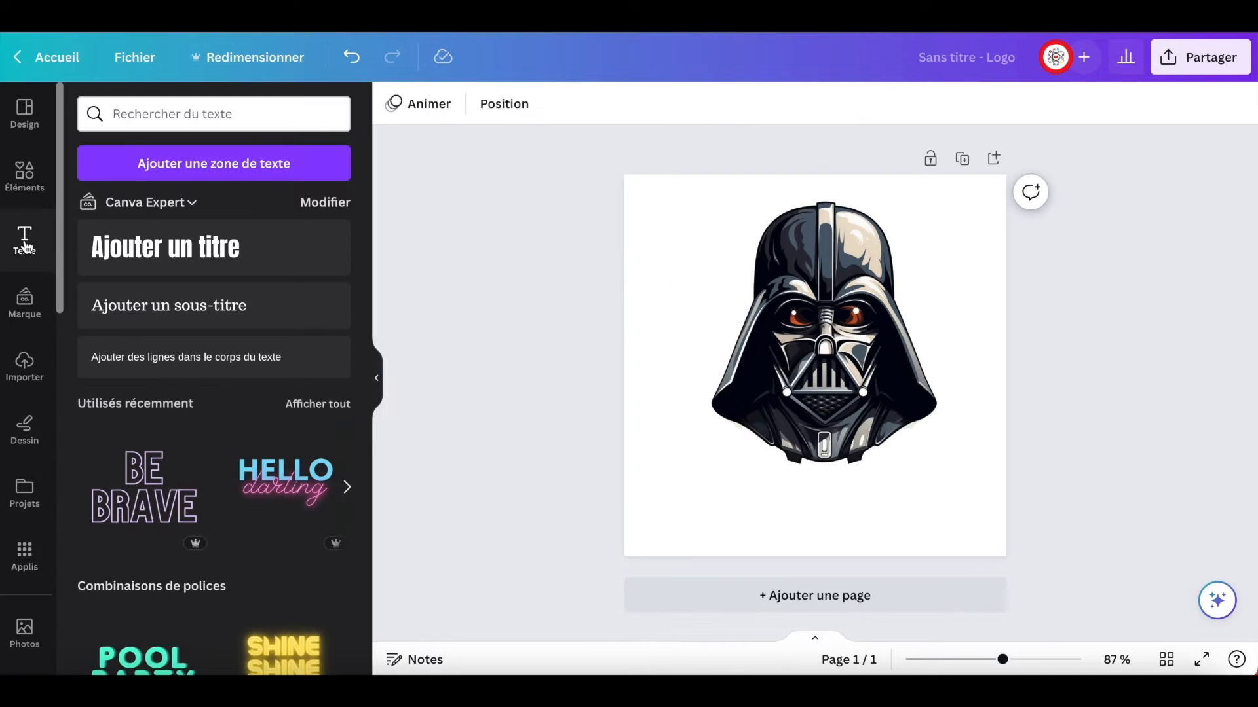
click(200, 167)
drag(827, 409, 826, 533)
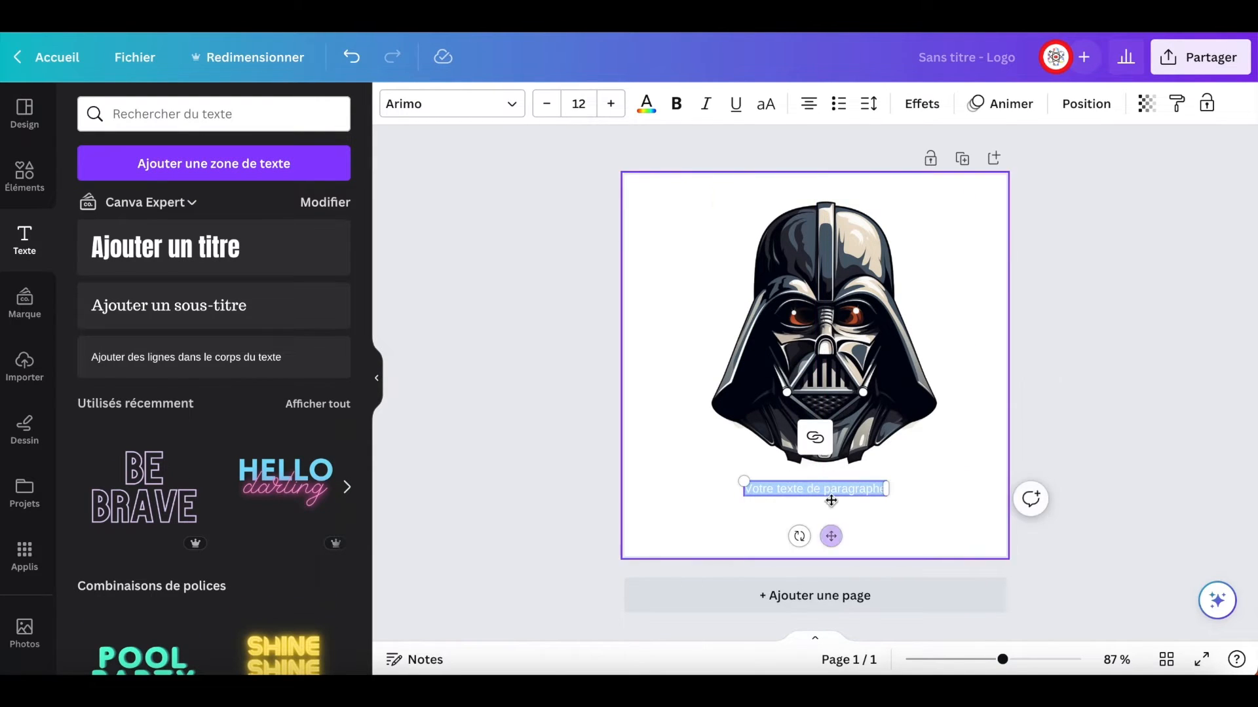
click(641, 104)
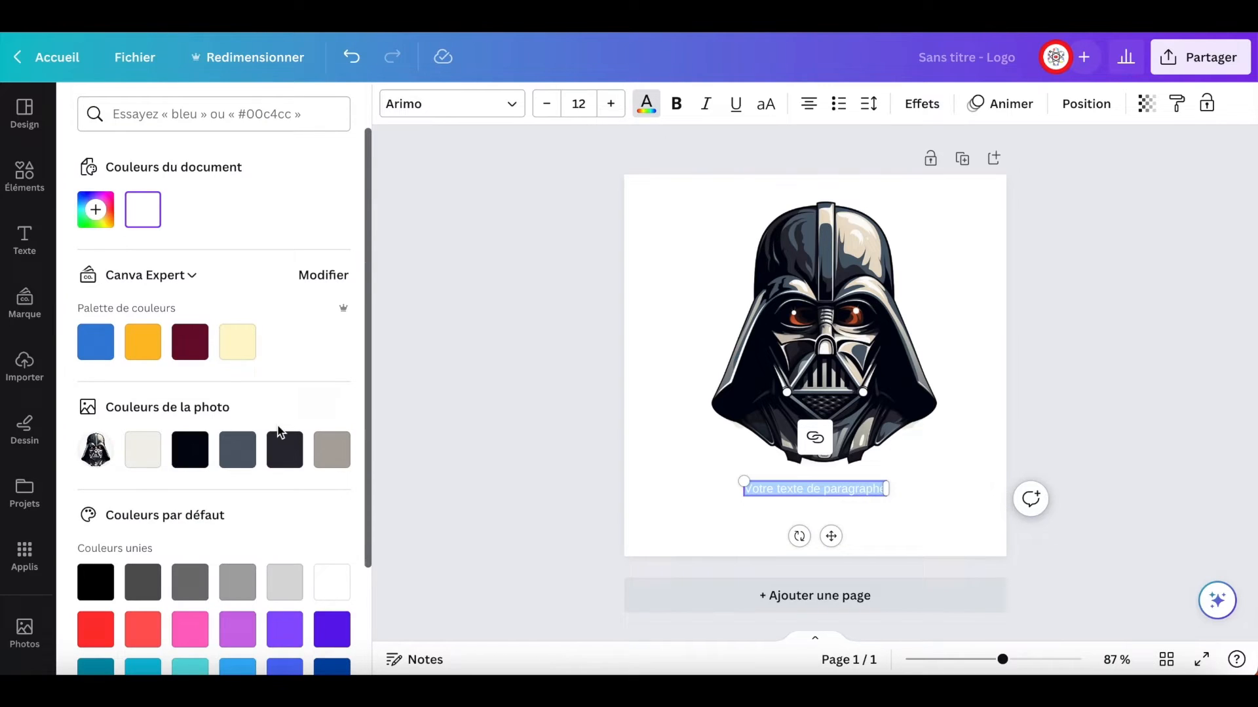
click(190, 449)
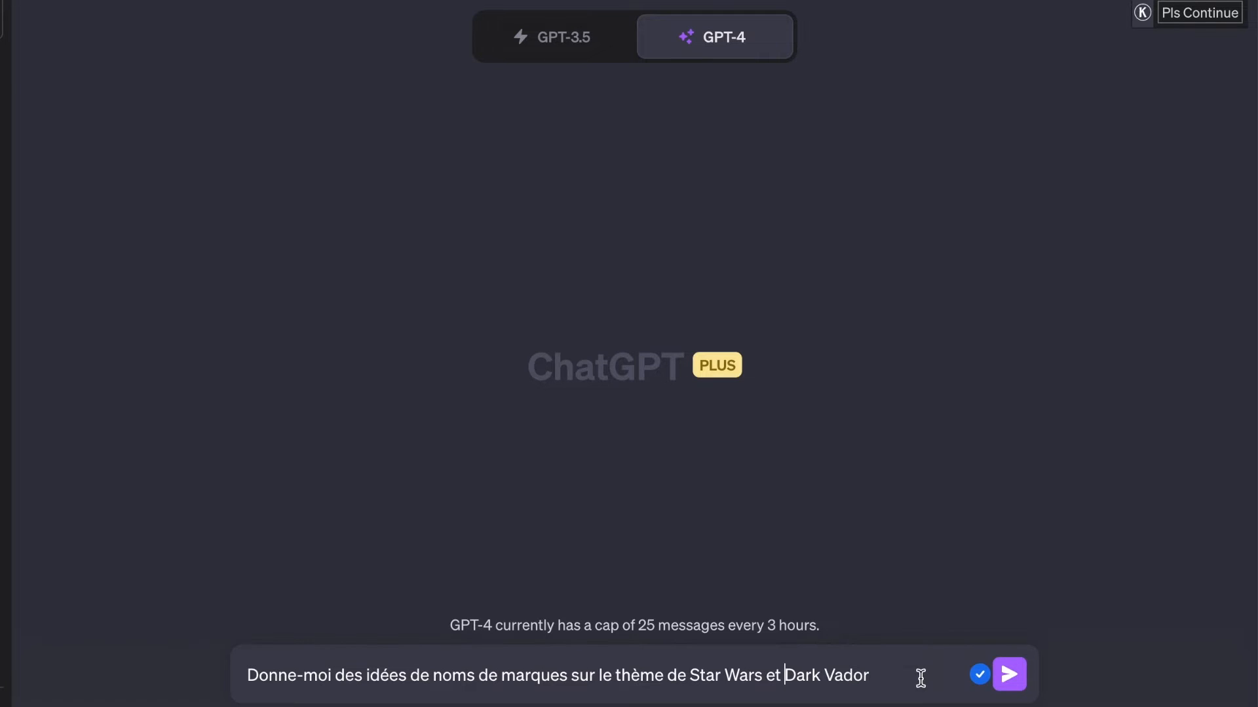
- Ask ChatGPT for brand names on the Star Wars and Dark Vador theme, and replace the Canva placeholder text with "VadorVision"
click(1012, 674)
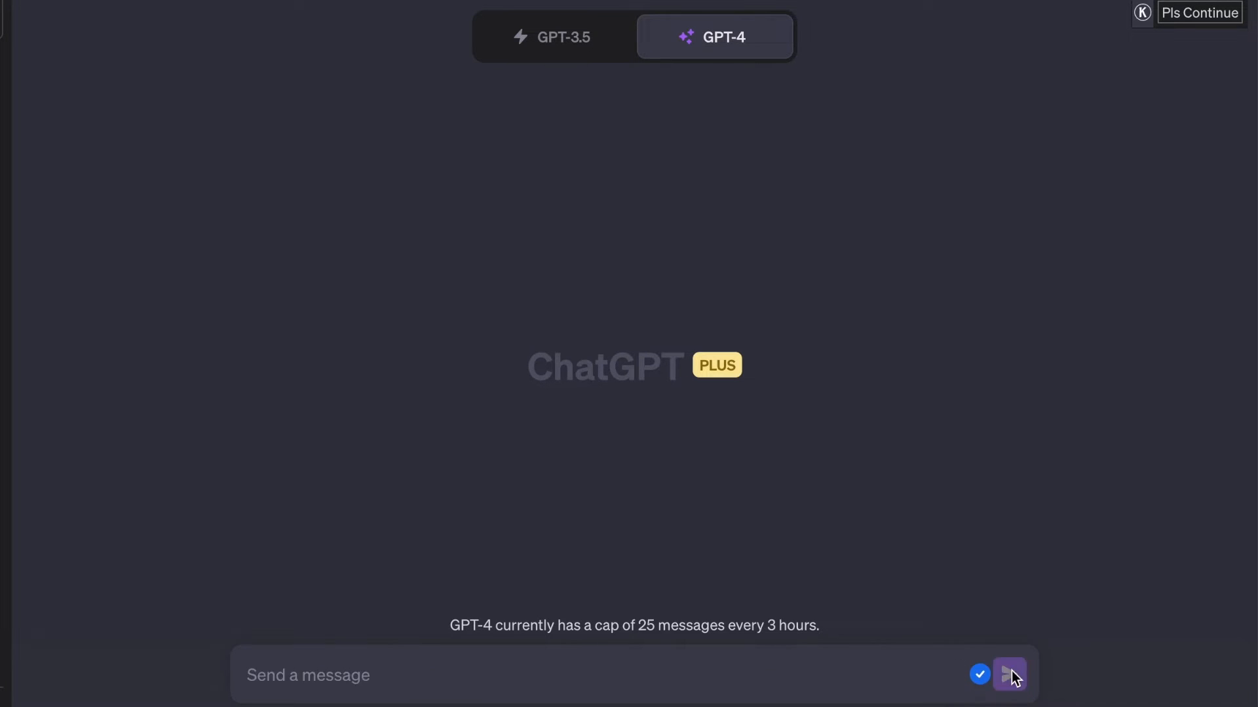
double_click(292, 85)
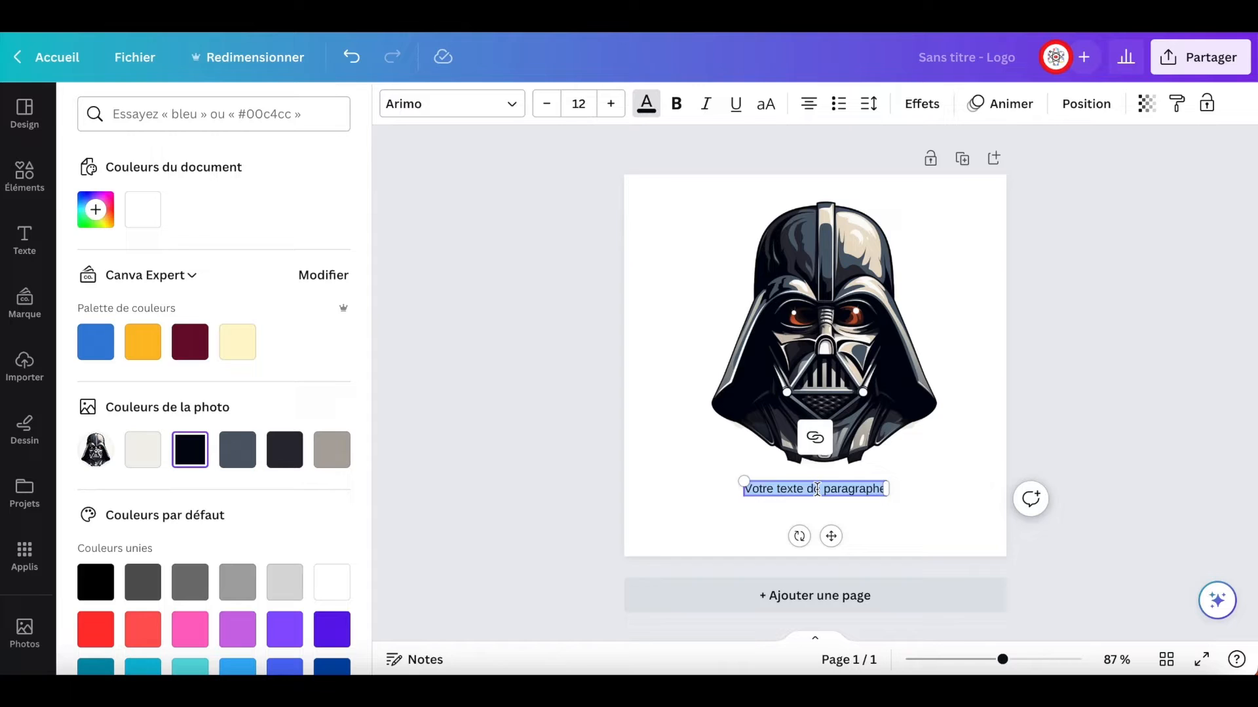
text(VadorVision)
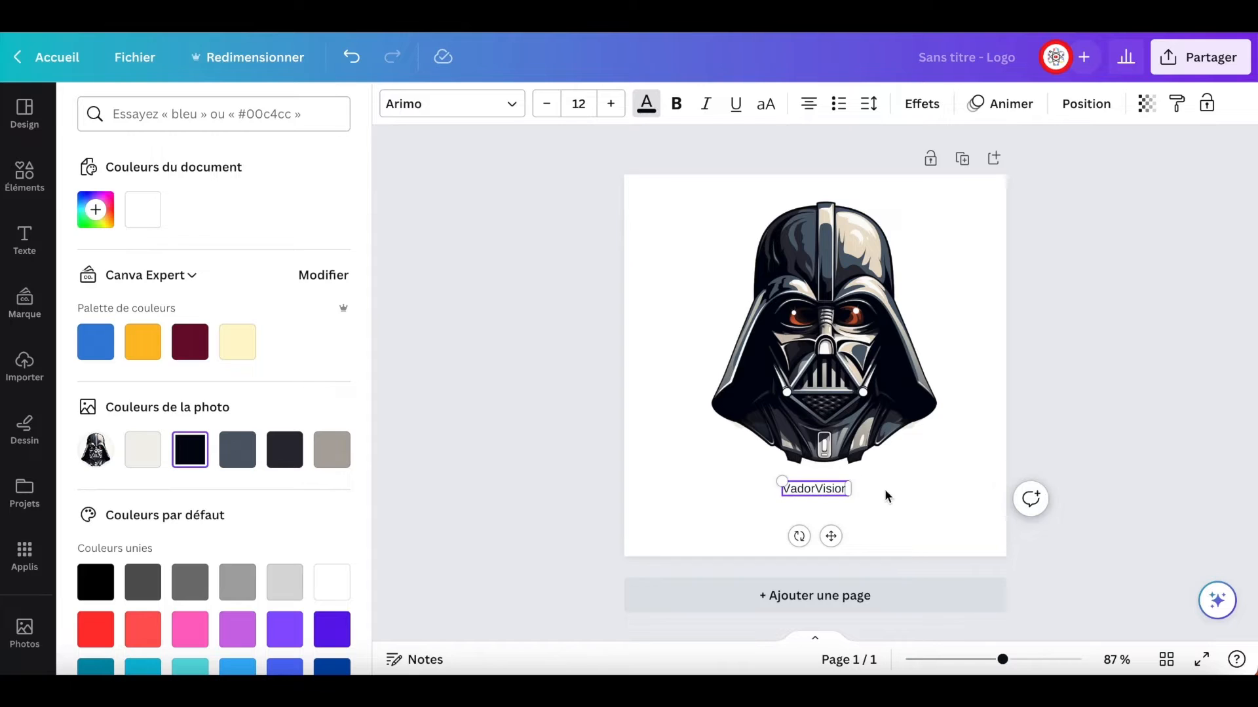
- Change the brand name's font to Pricedown and enlarge the text to size 34,9 below the helmet
click(892, 504)
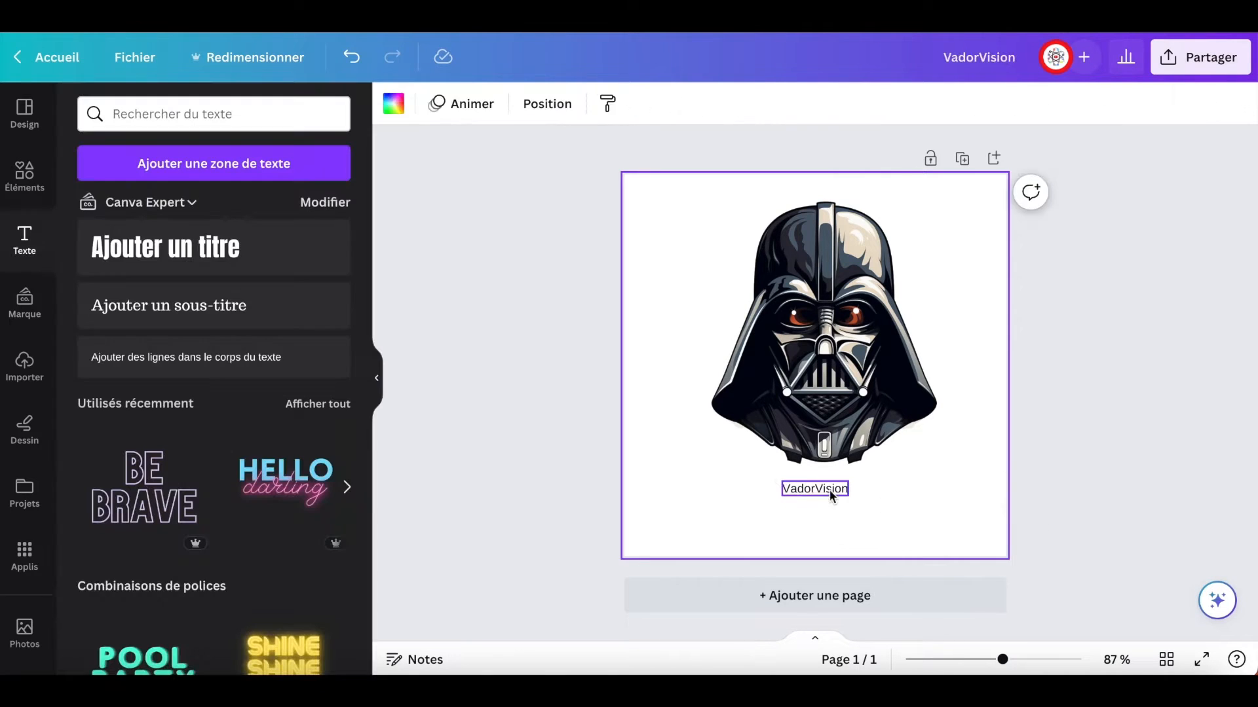
click(827, 493)
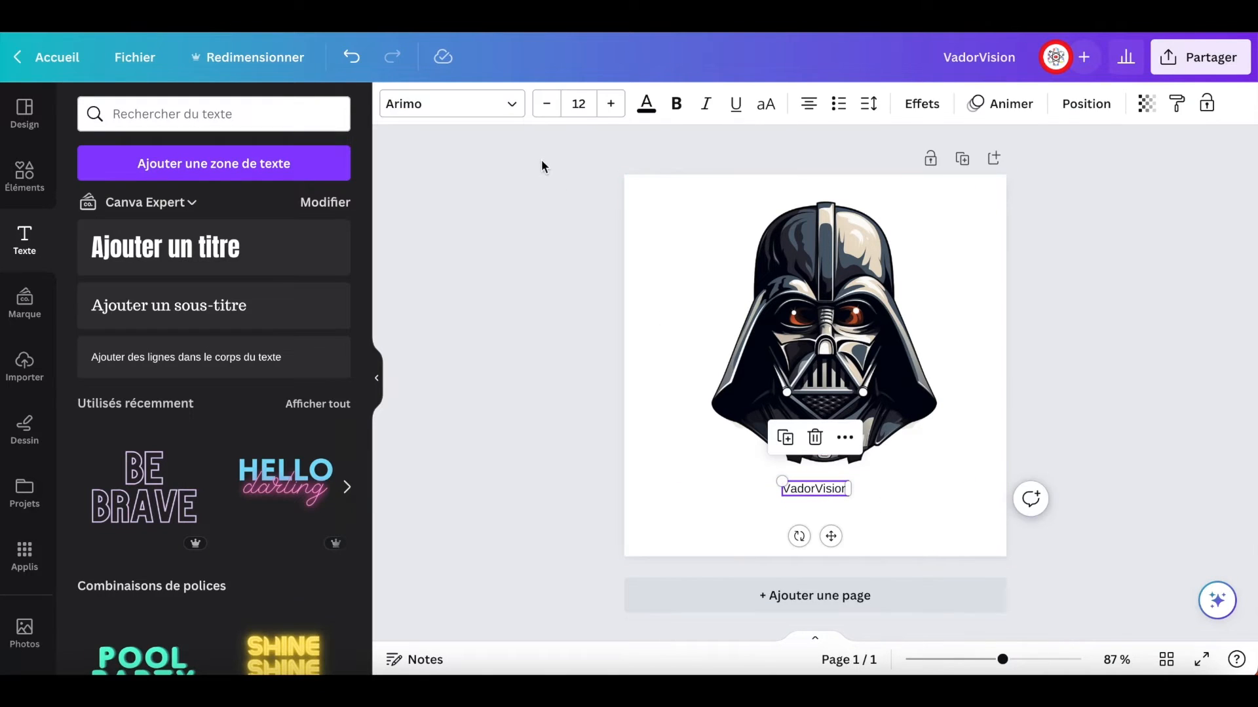
click(512, 103)
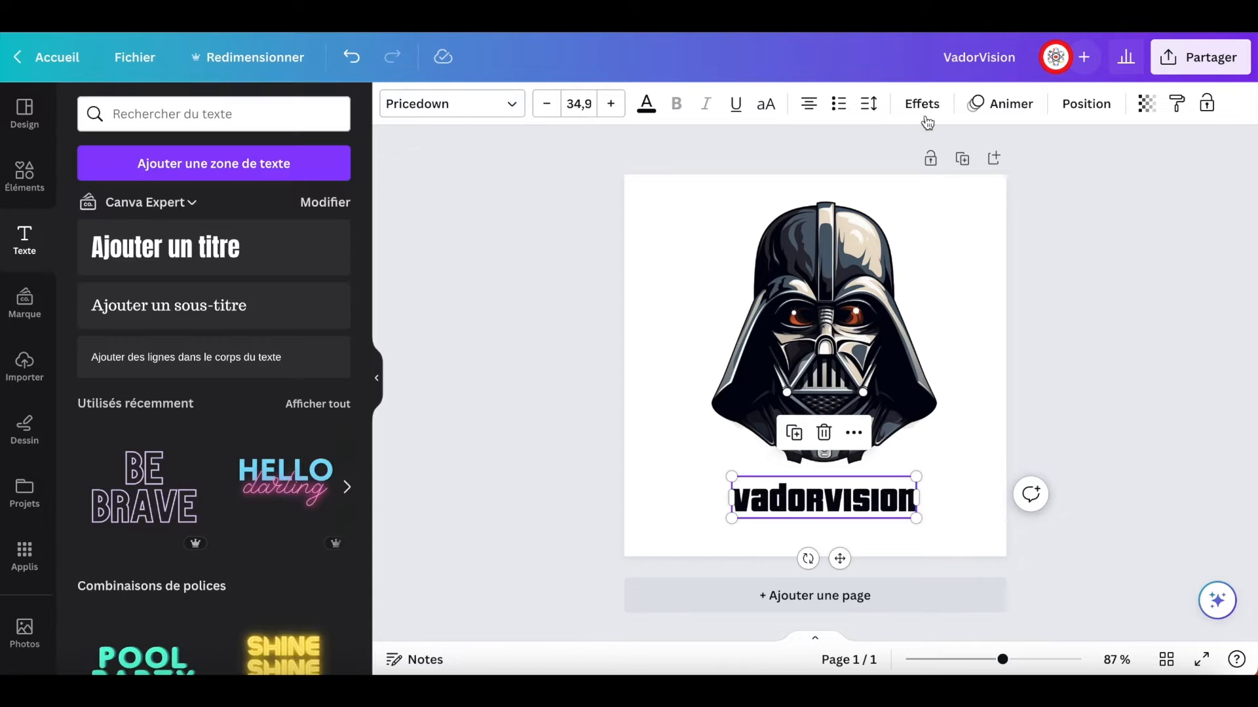
- Apply the Courber shape to the brand name with a curve of -34, and move it closer to the helmet
click(921, 104)
scroll(257, 540, down, 3)
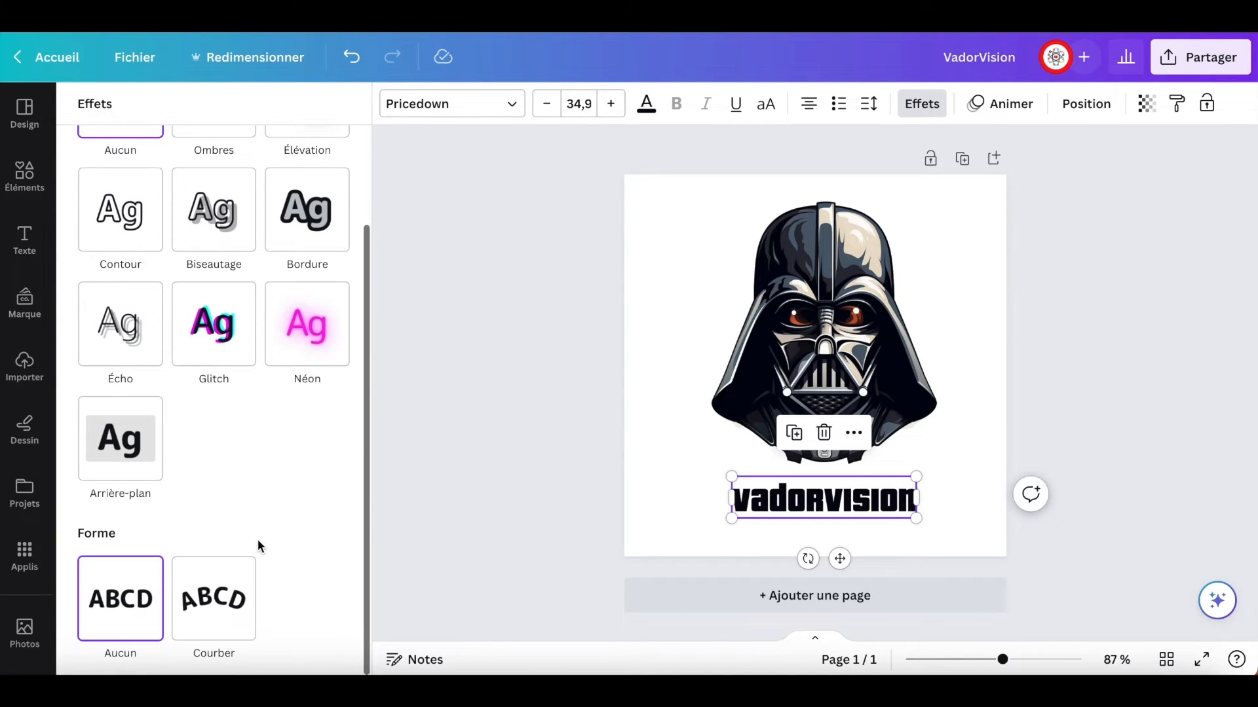
click(223, 593)
scroll(328, 583, down, 1)
scroll(313, 580, down, 1)
drag(350, 647, 167, 649)
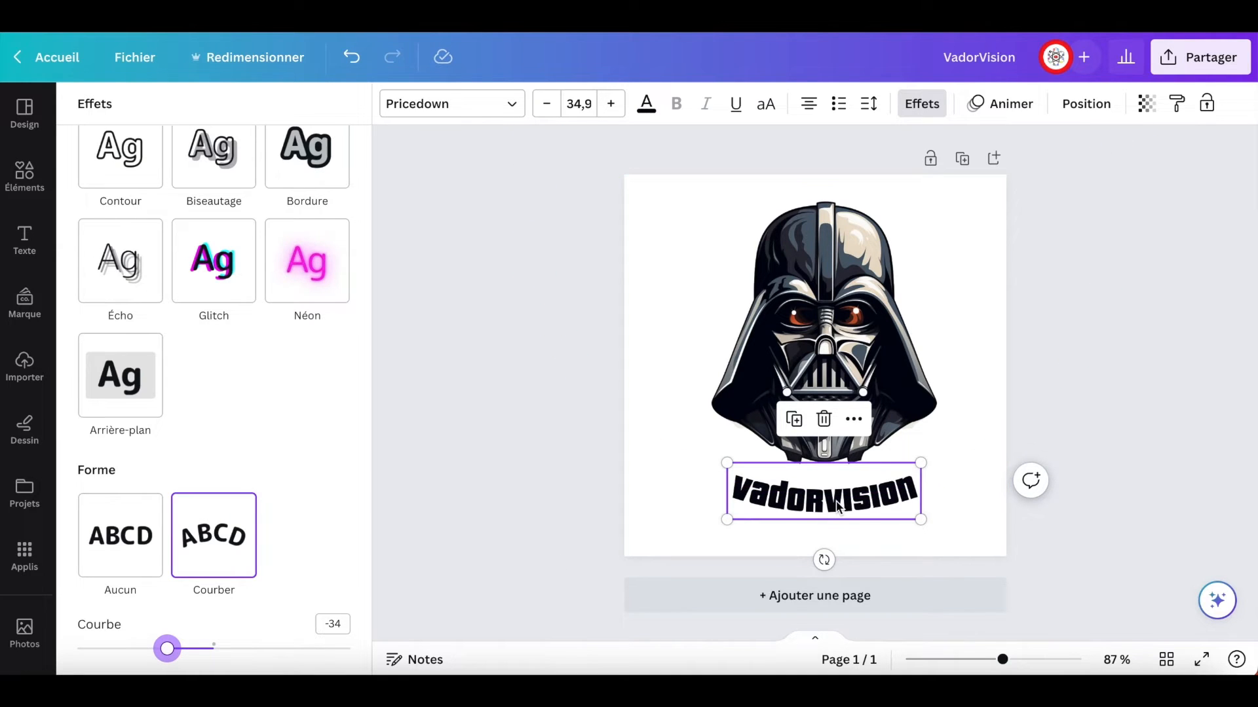
drag(835, 506, 835, 490)
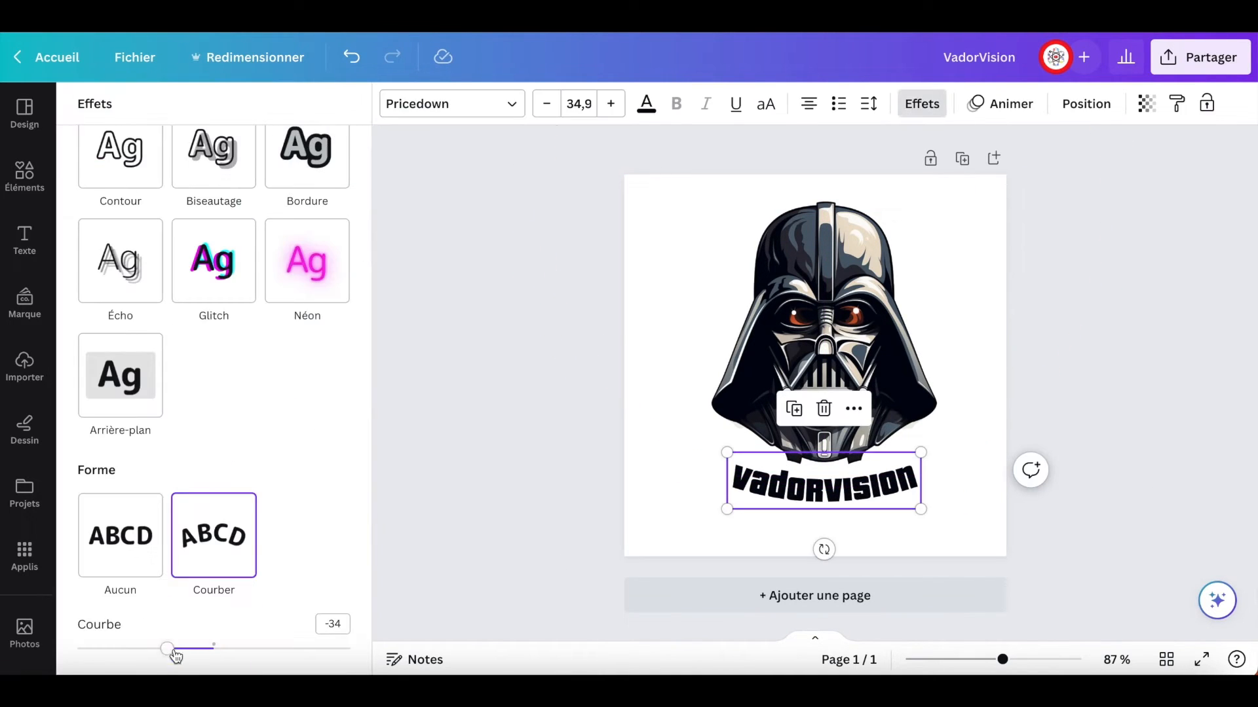
- Set the brand name's letter spacing to 143 and bend the text further around the helmet's base
click(868, 104)
drag(932, 181, 969, 181)
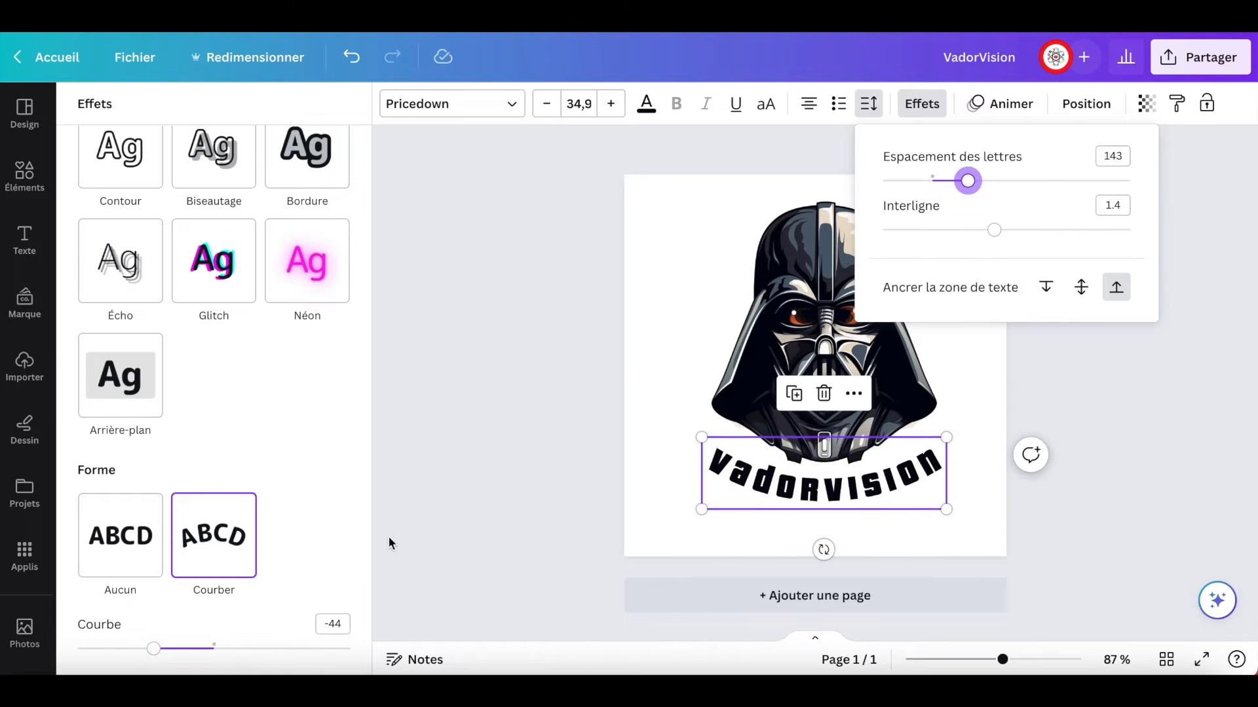
drag(153, 648, 146, 649)
- Centre the helmet and brand name together on the page, and deepen the text's curve slightly
drag(817, 247, 817, 256)
click(1073, 280)
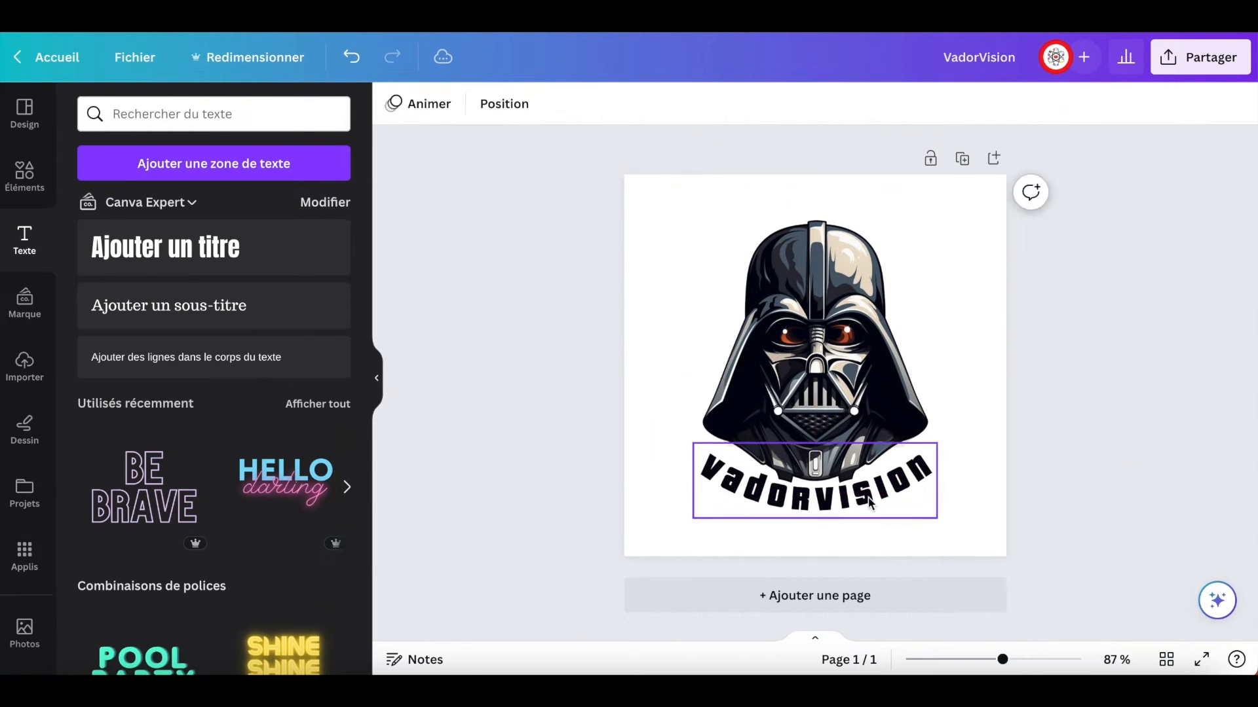
click(868, 503)
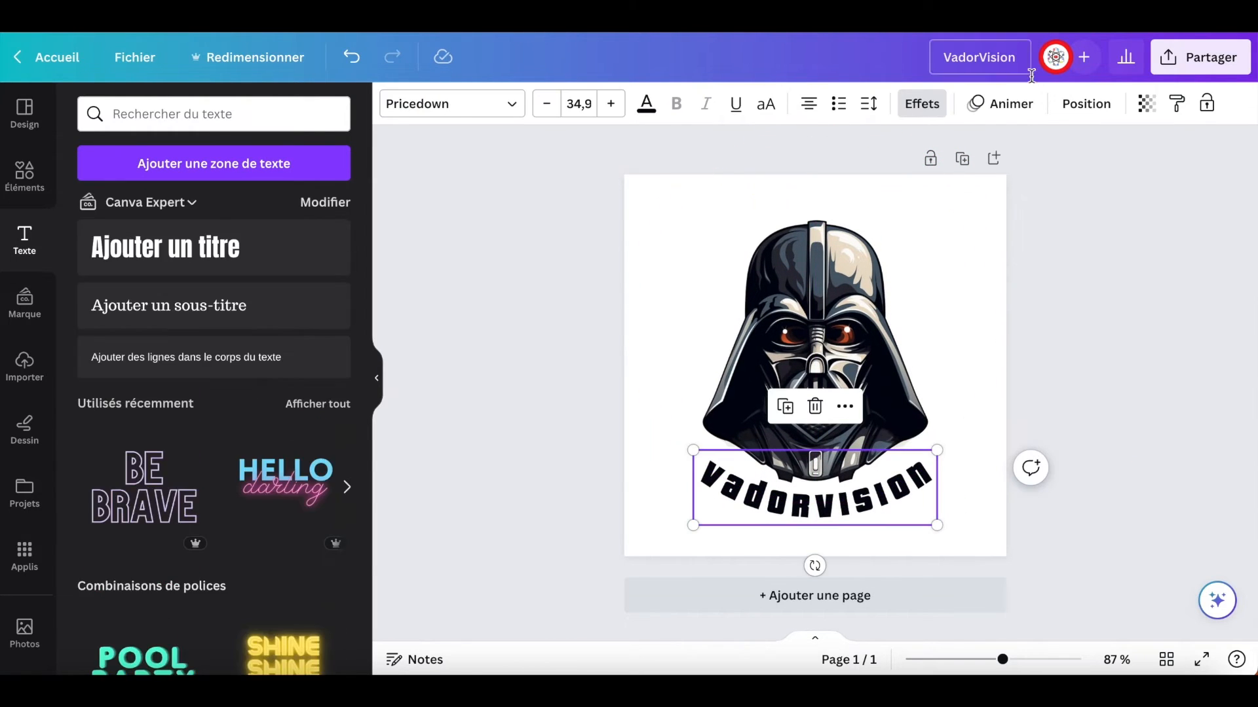
click(921, 104)
drag(146, 649, 140, 649)
click(1235, 254)
- Add the Arrière-plan effect behind the brand name, widen it into a curved banner and colour it near-black
click(842, 500)
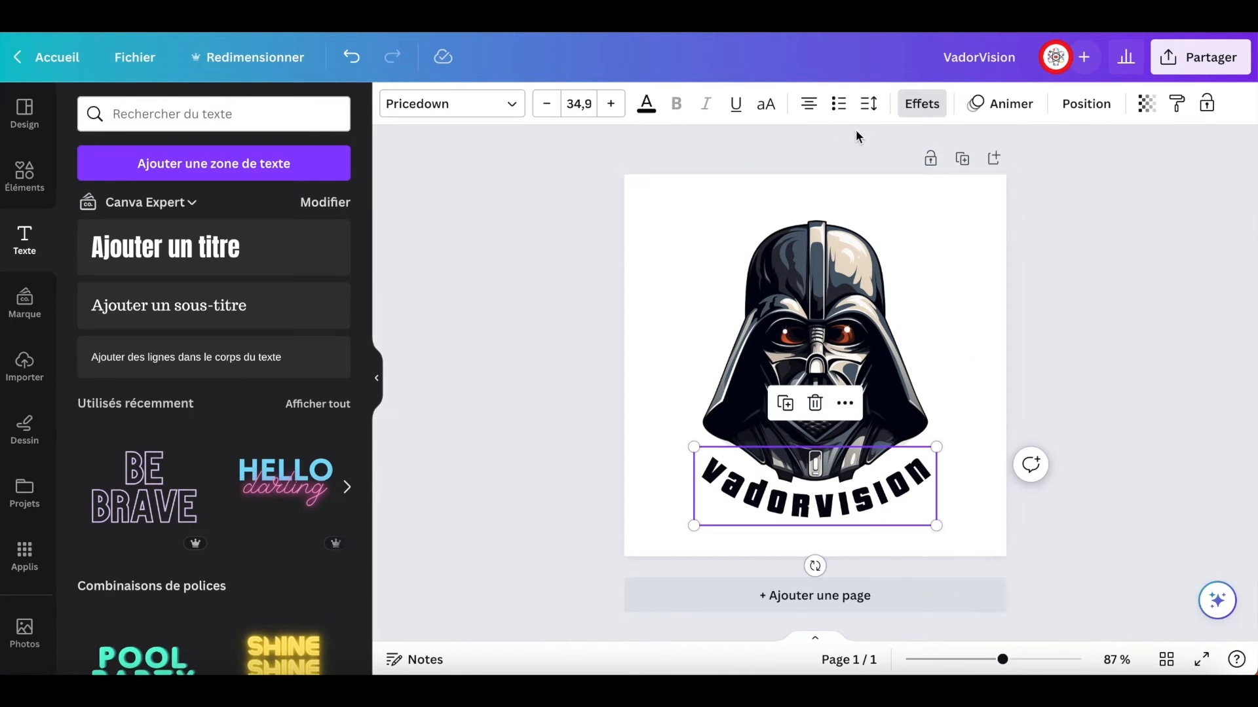
click(921, 104)
click(122, 380)
drag(216, 537, 291, 536)
click(336, 617)
click(144, 210)
- Try the orange of the helmet's eye on the brand name, and set the text colour to white
click(843, 335)
drag(829, 370, 828, 371)
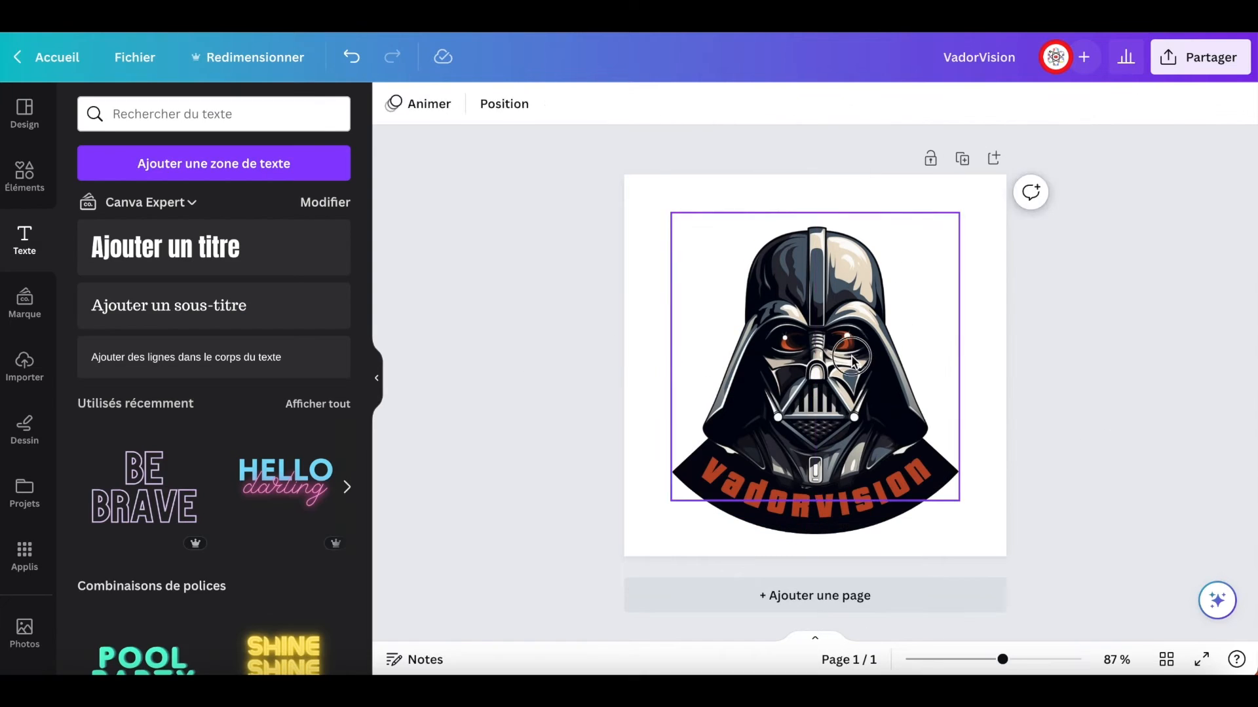
click(816, 501)
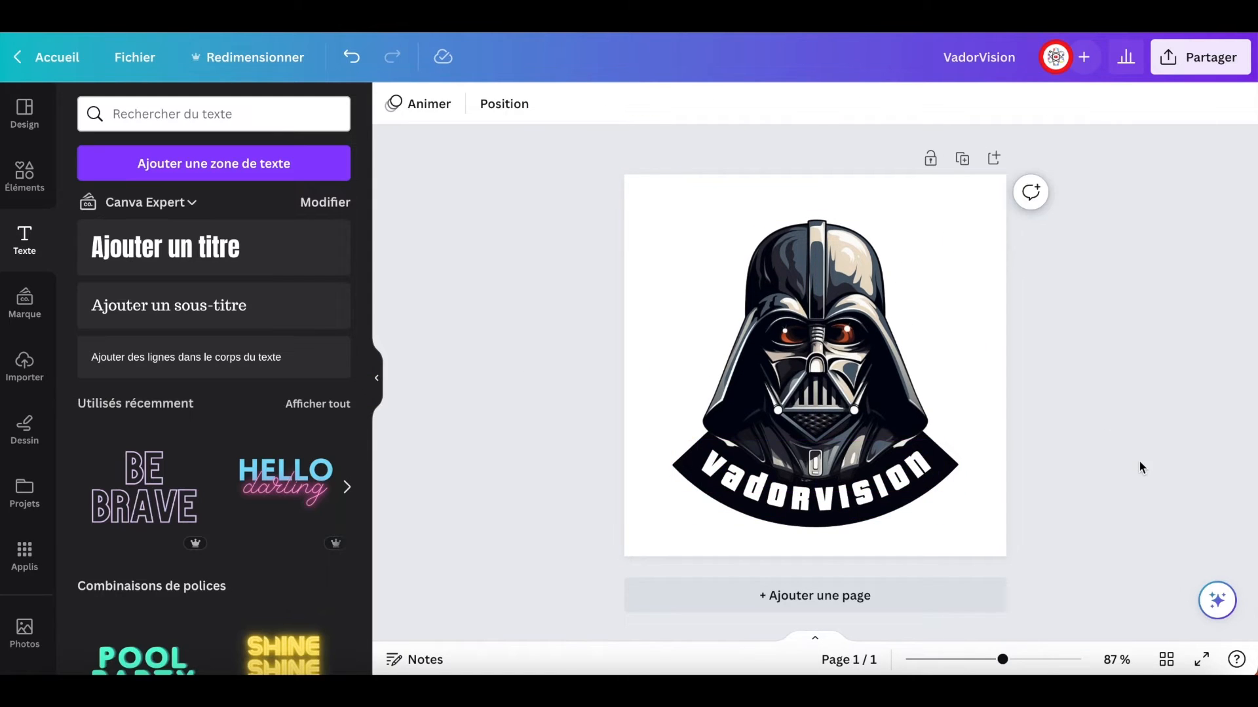
click(833, 329)
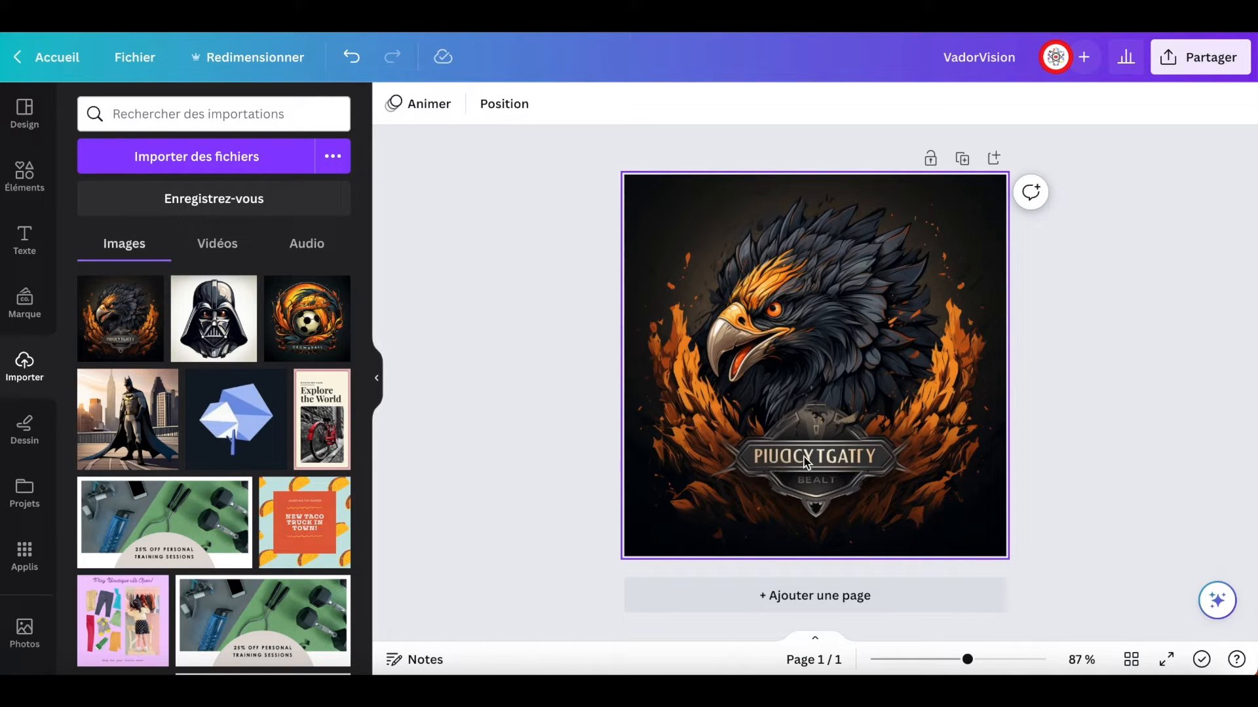
- Add a square shape to the eagle design and resize it into a flat bar covering the badge's main lettering
scroll(865, 461, up, 3)
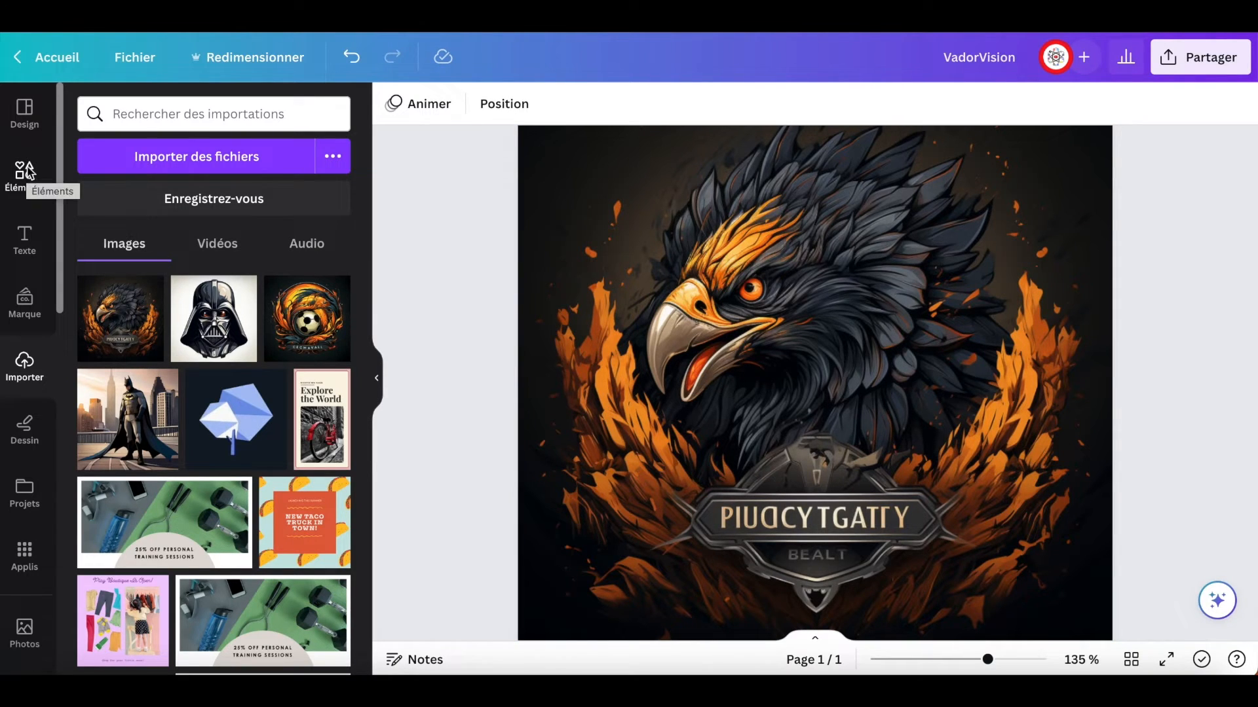
click(27, 171)
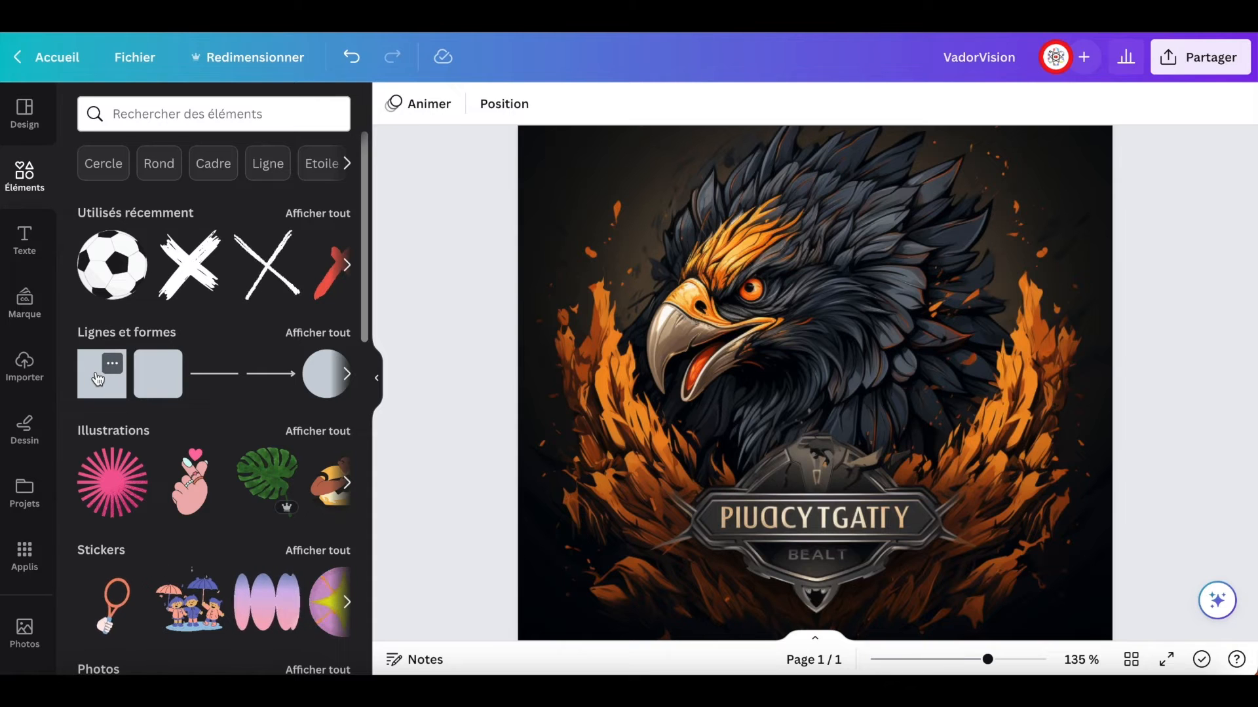
click(98, 379)
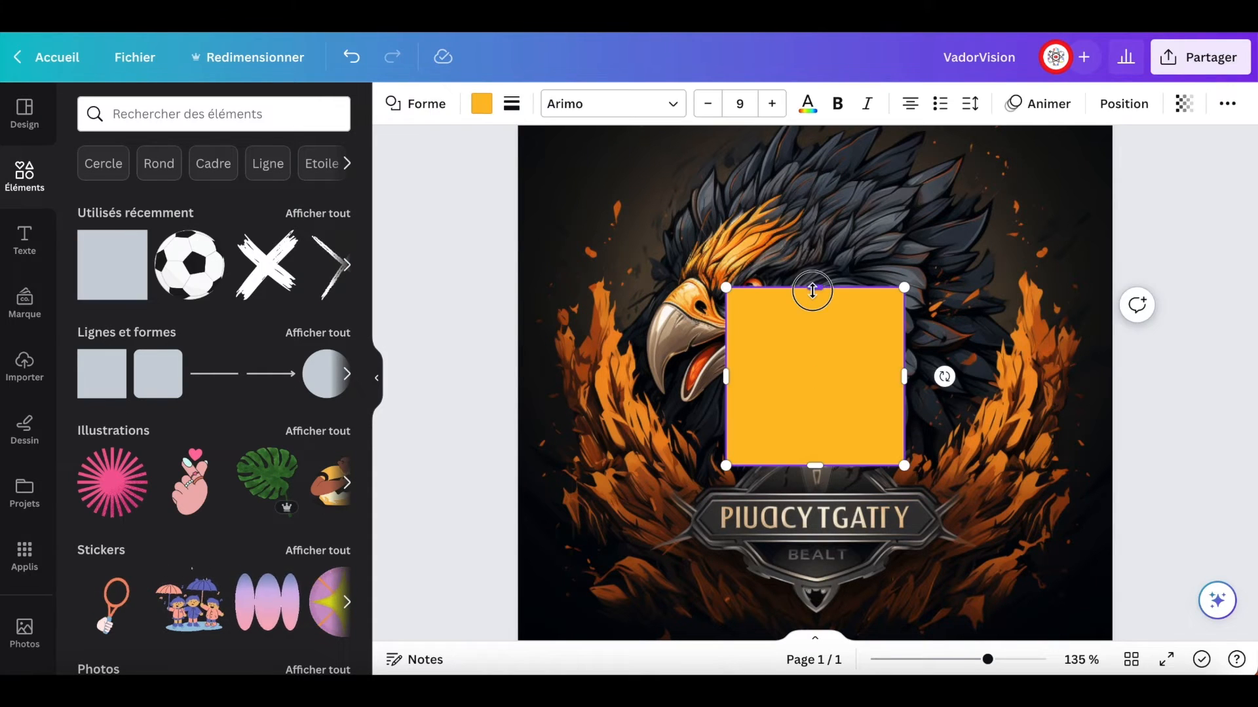
drag(812, 290, 805, 424)
drag(943, 458, 936, 542)
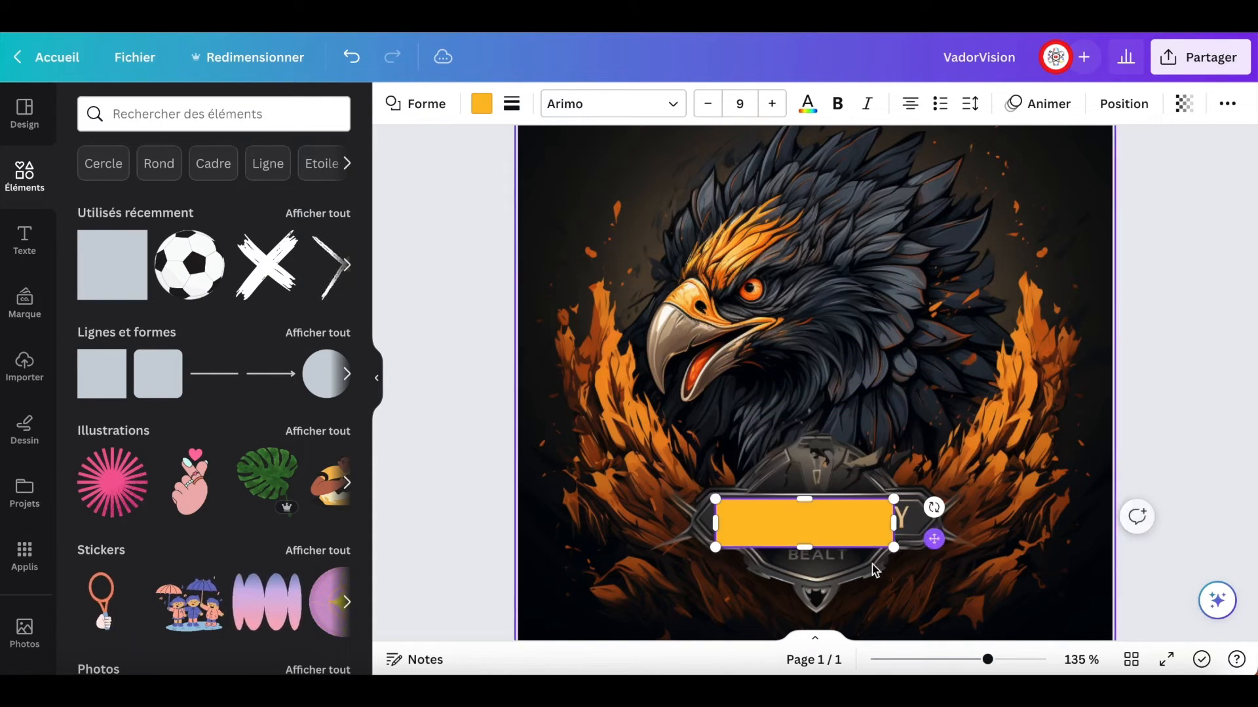
drag(807, 548, 810, 535)
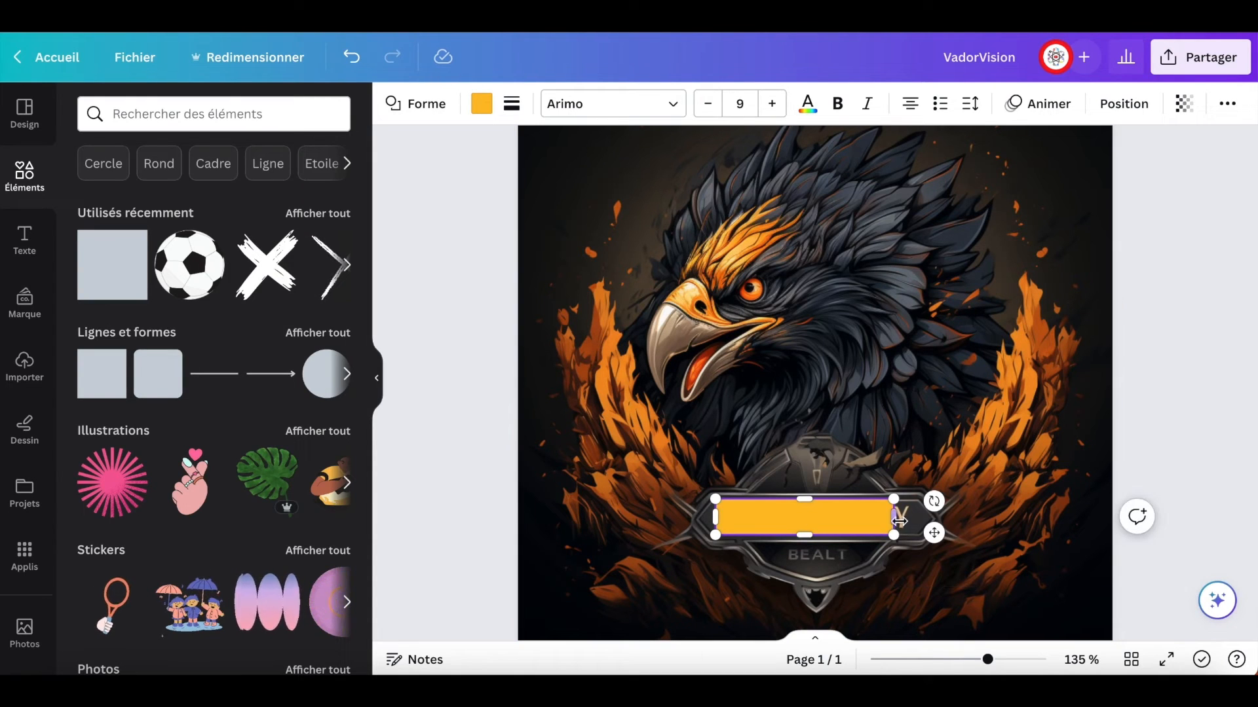
drag(894, 517, 915, 518)
- Fill the bar with the dark grey #323334 sampled from the badge beside it
click(481, 104)
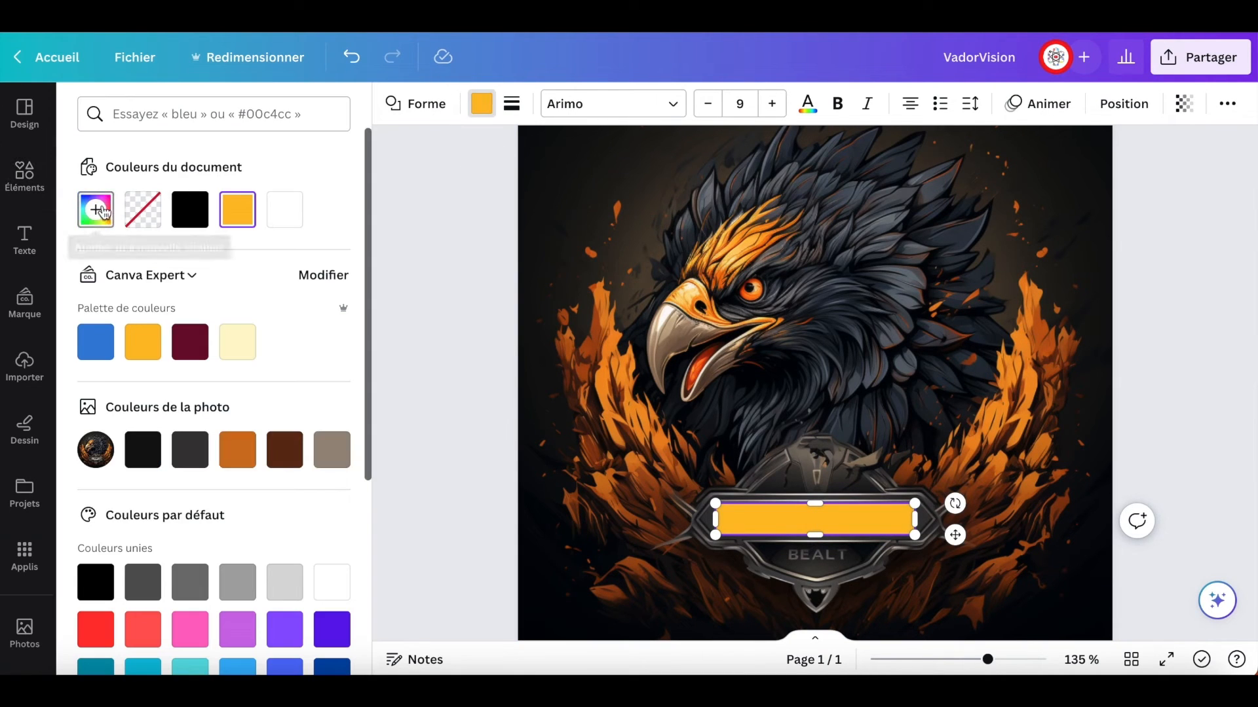
click(101, 211)
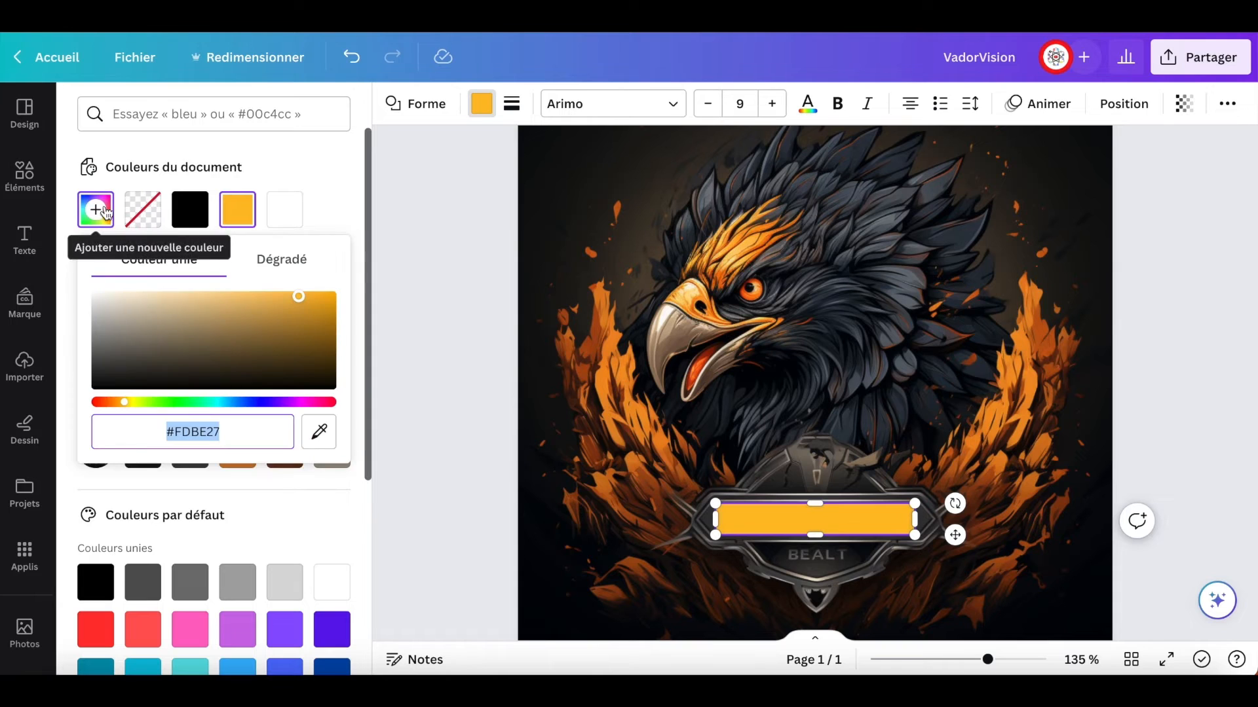
click(319, 433)
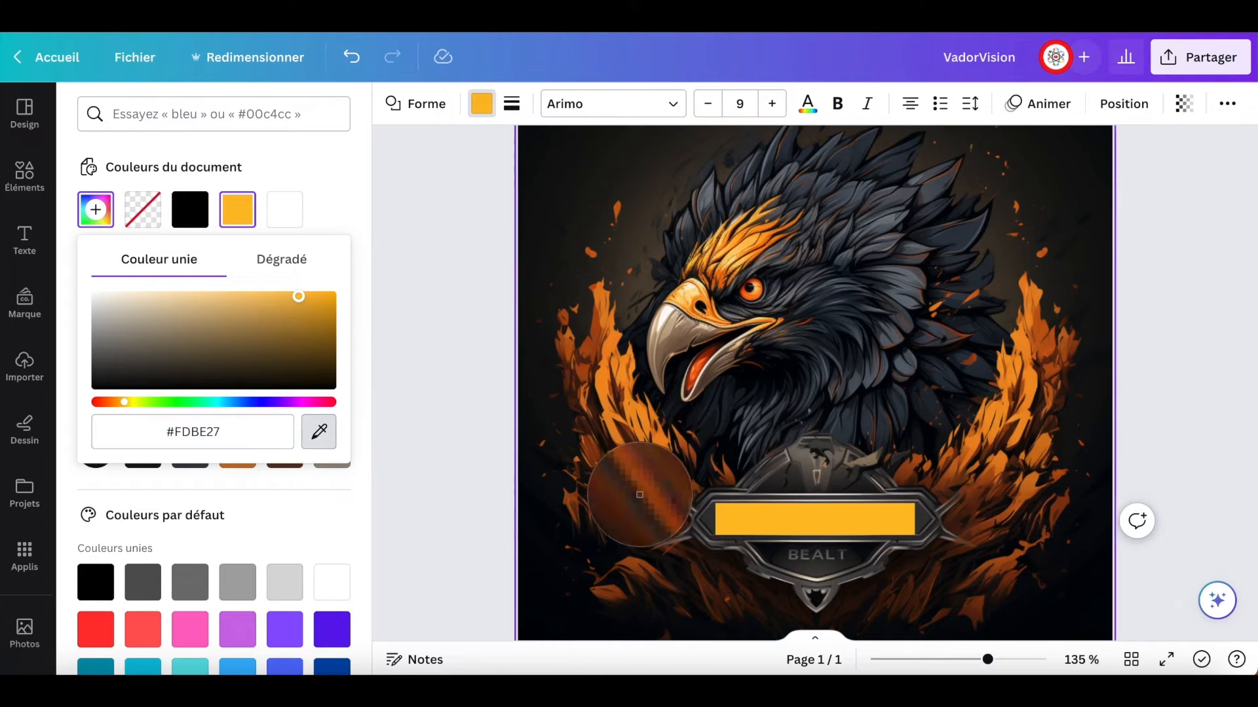
click(702, 517)
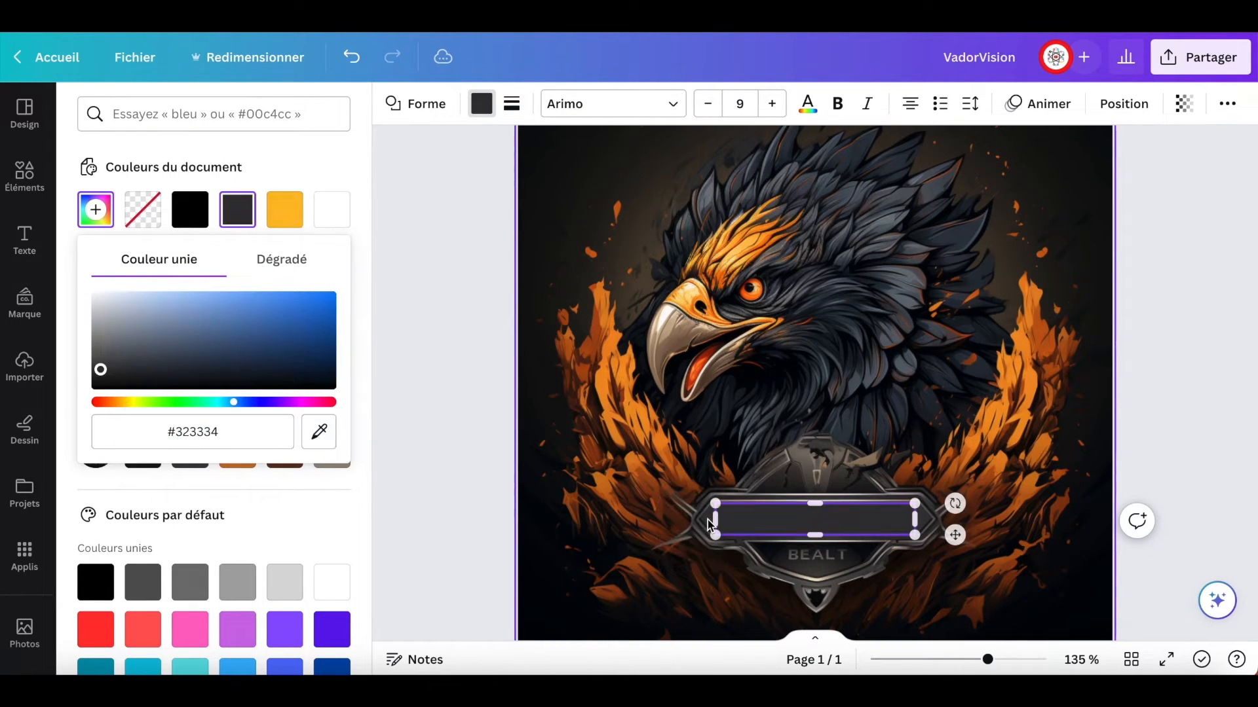
- Fine-tune the grey bar's upper edge on the eagle's badge and open the text options
click(758, 526)
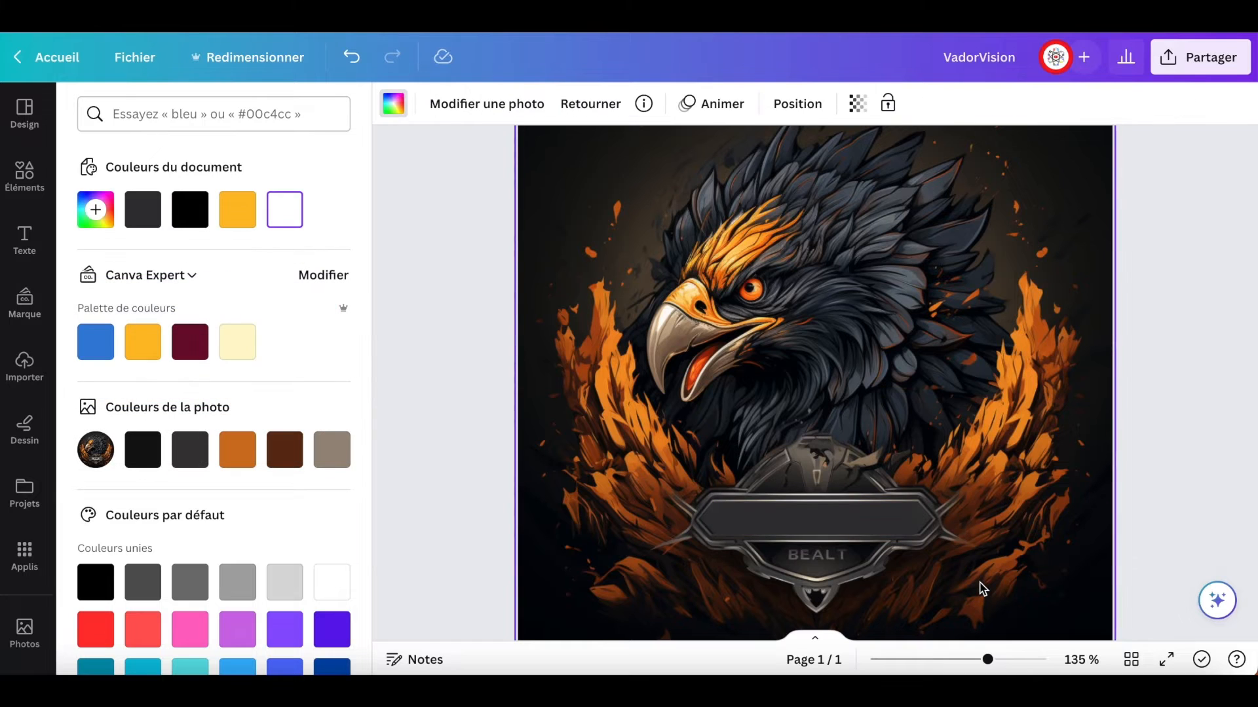
click(820, 516)
drag(819, 503, 819, 502)
click(1023, 578)
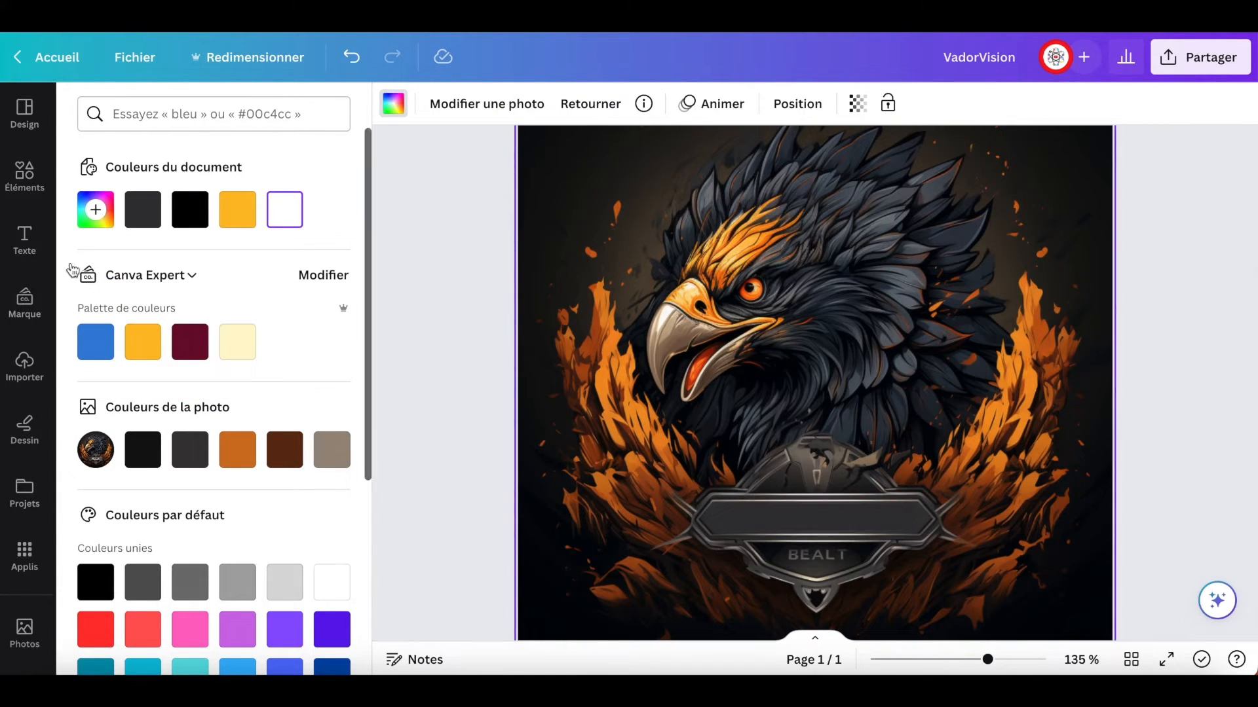
click(23, 240)
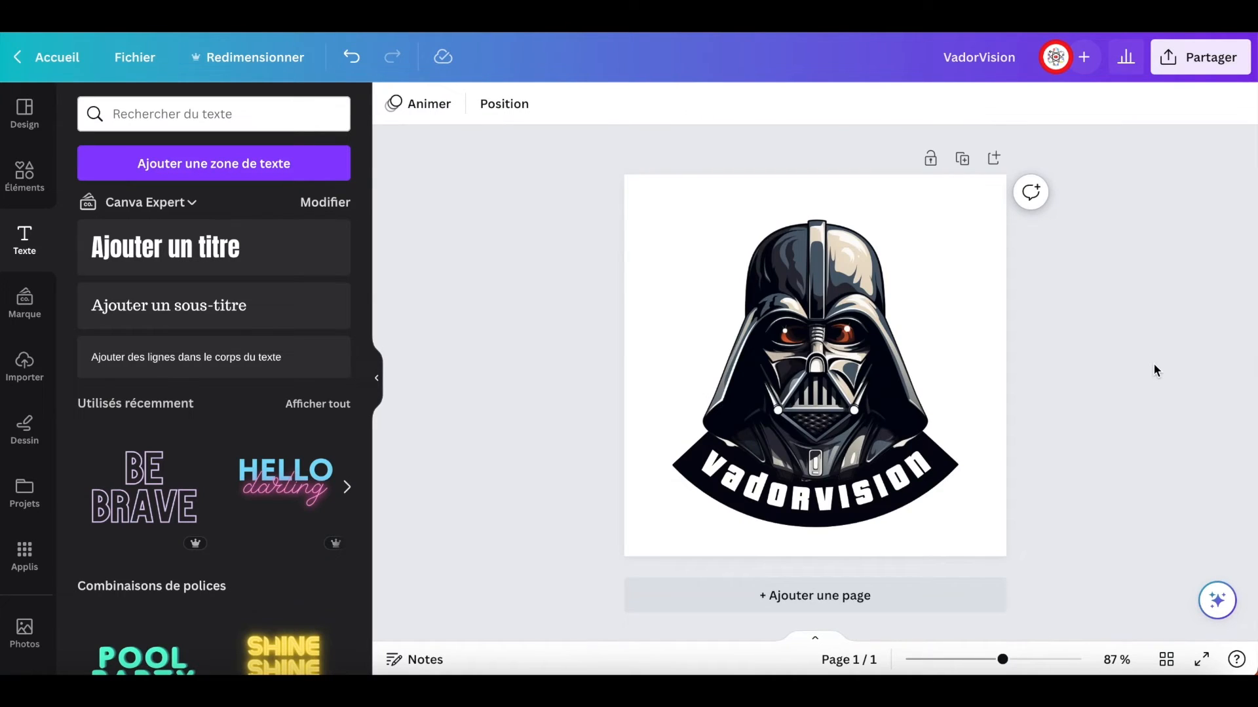
- Download the finished VadorVision logo as a PNG at 500 × 500 px
click(1178, 74)
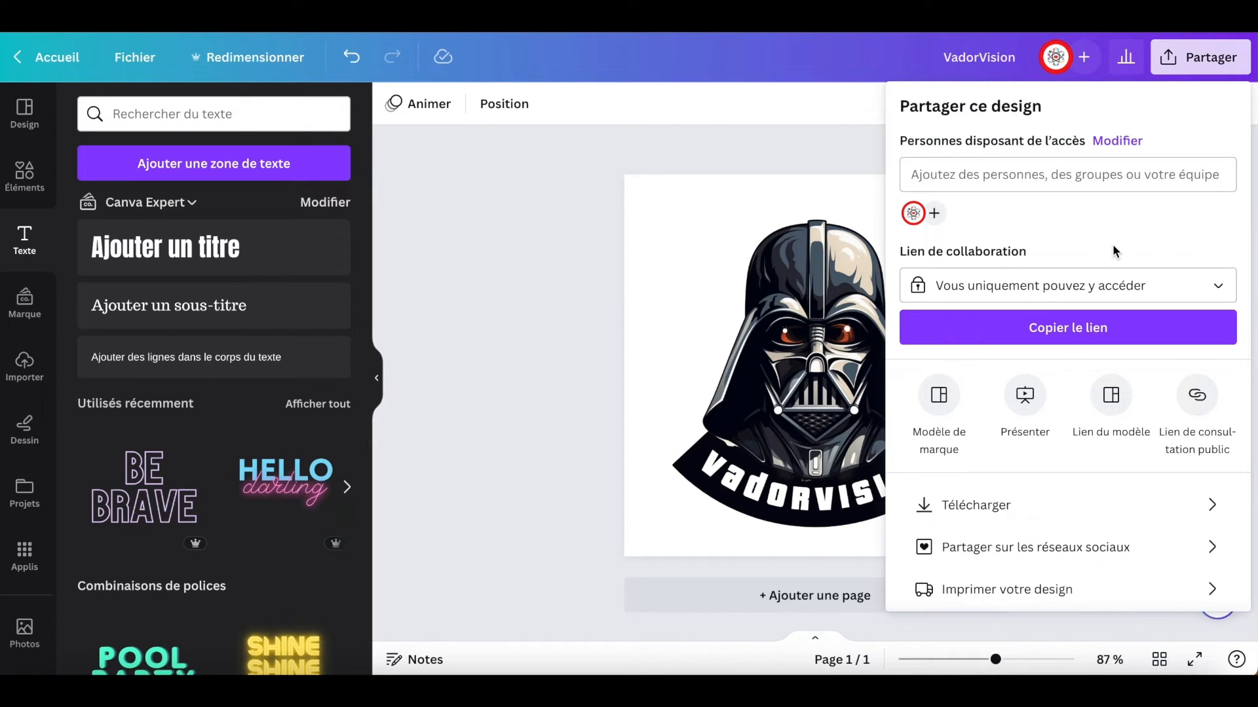
click(980, 504)
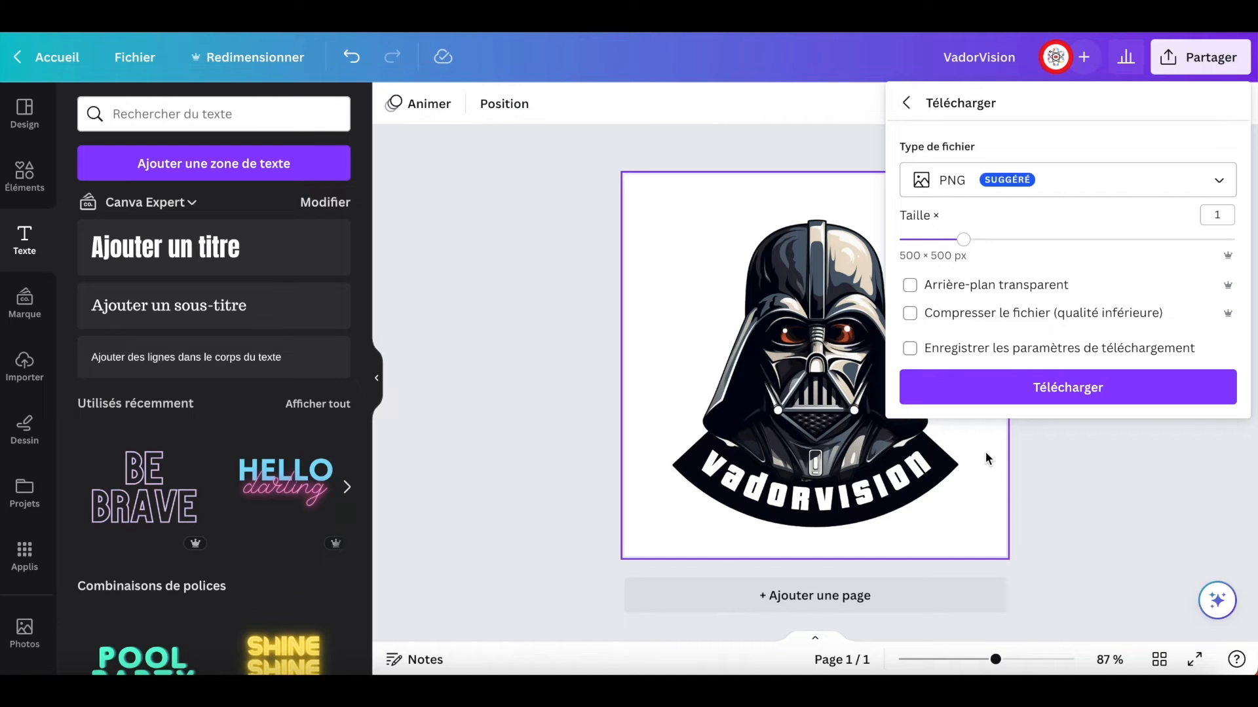
click(1054, 188)
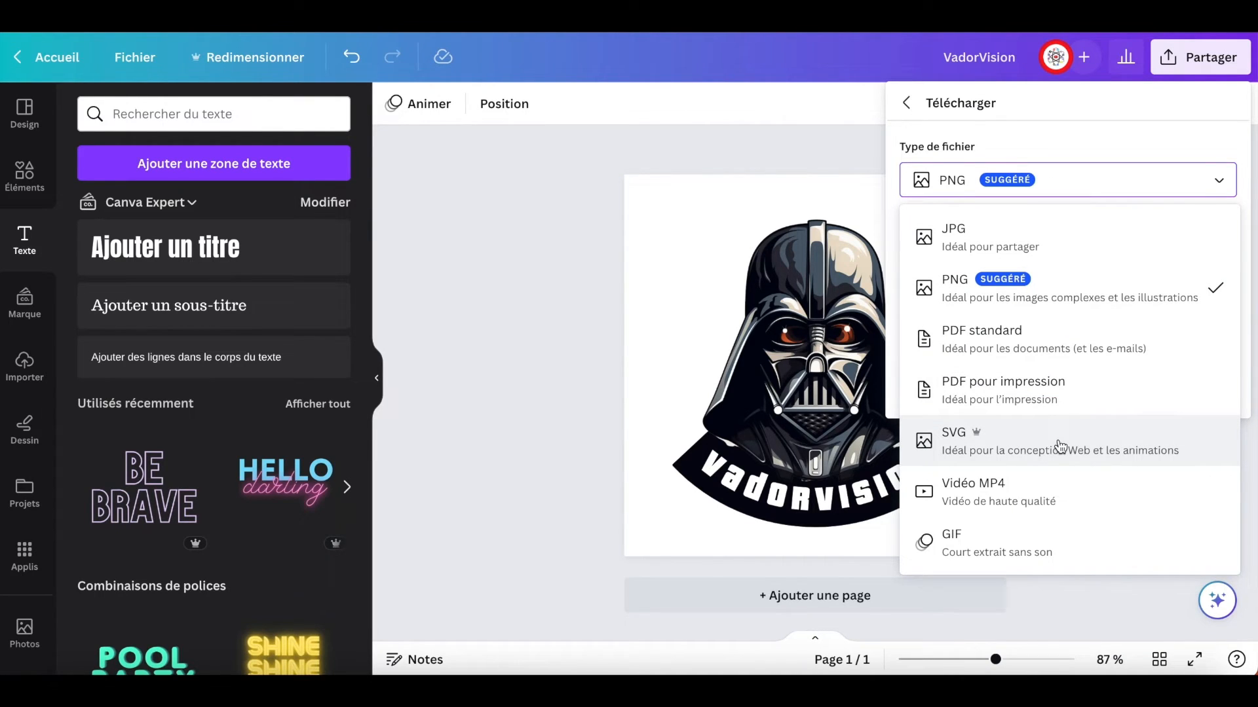
click(1061, 281)
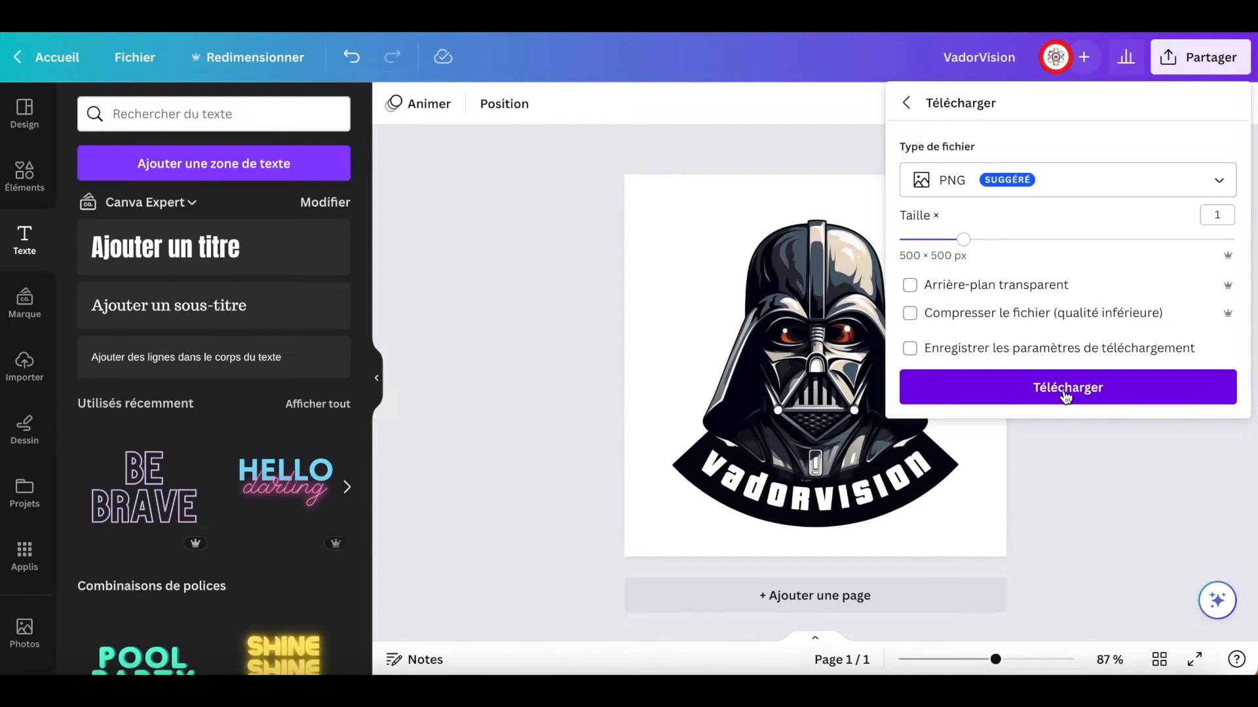
click(1066, 393)
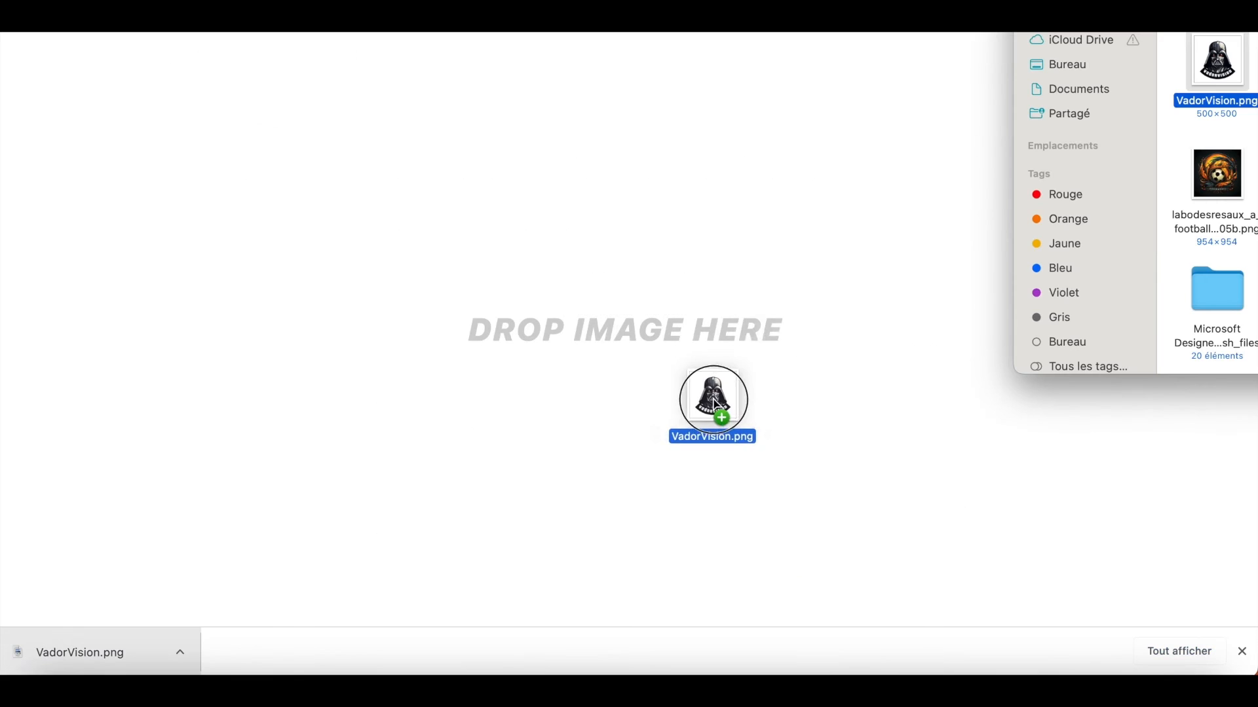
- Load VadorVision.png into the online vectorizer and compare the original with the vectorized result up close
drag(710, 407, 679, 414)
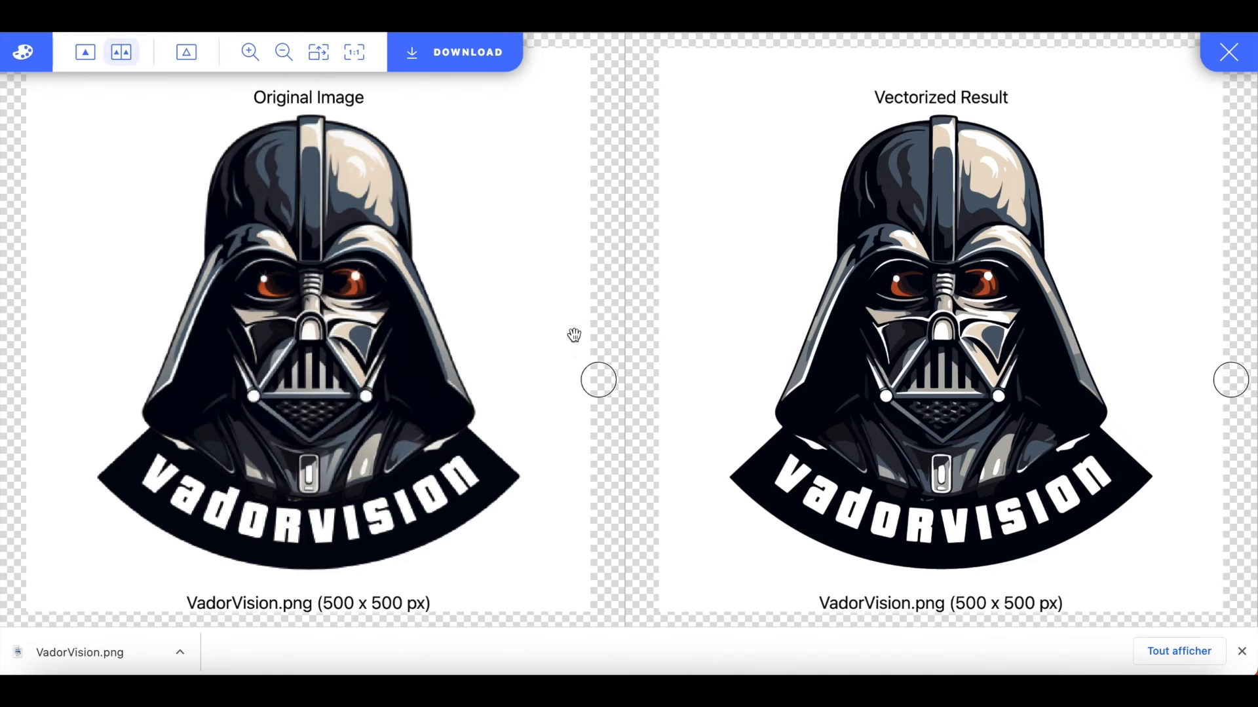
scroll(686, 282, up, 5)
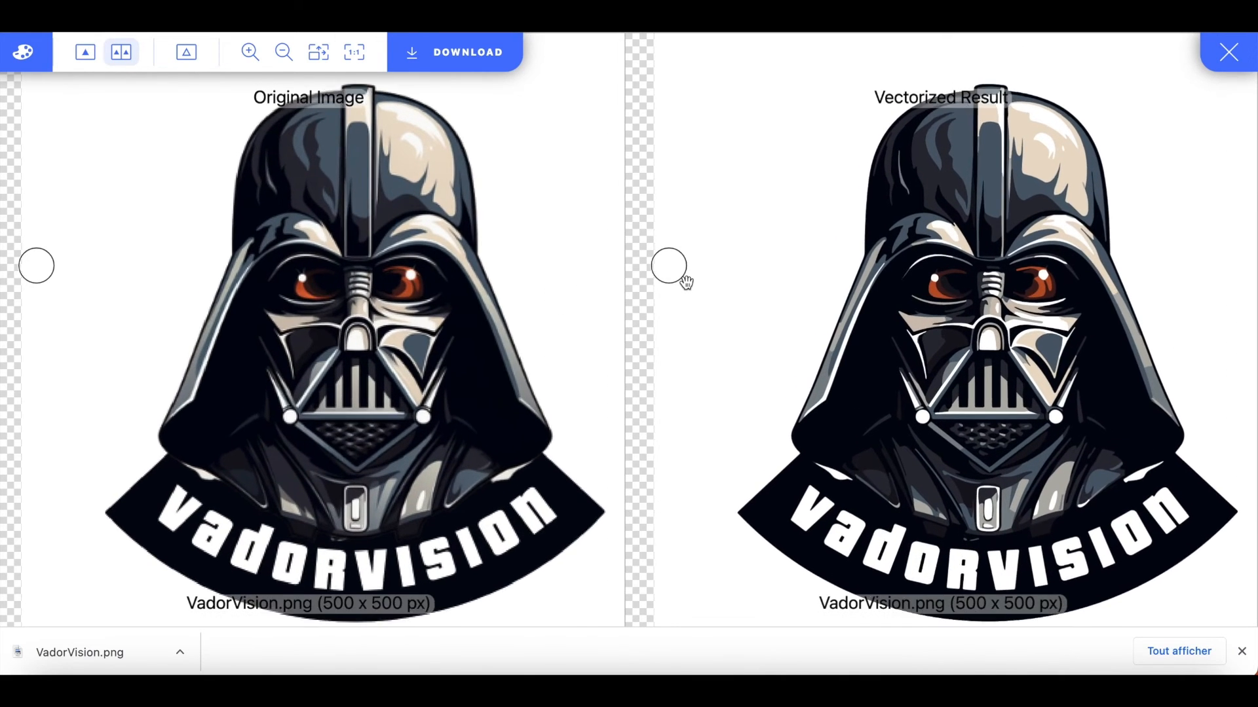
scroll(686, 282, up, 4)
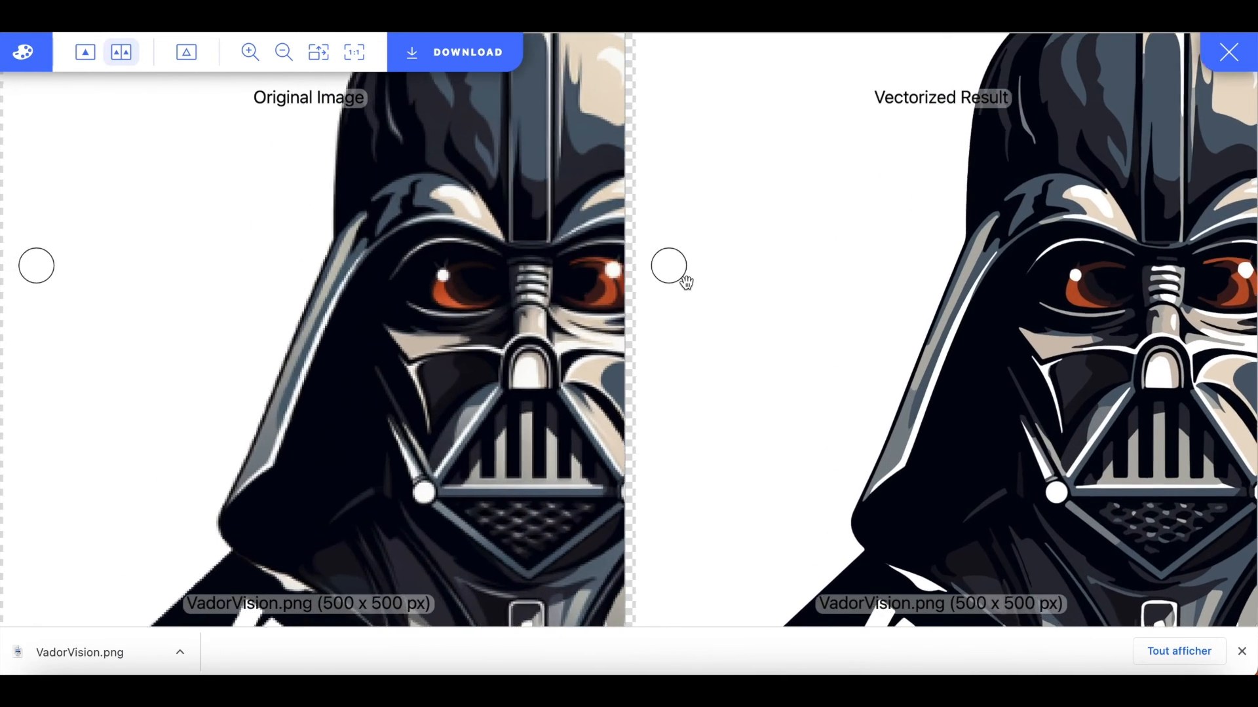
scroll(963, 304, up, 3)
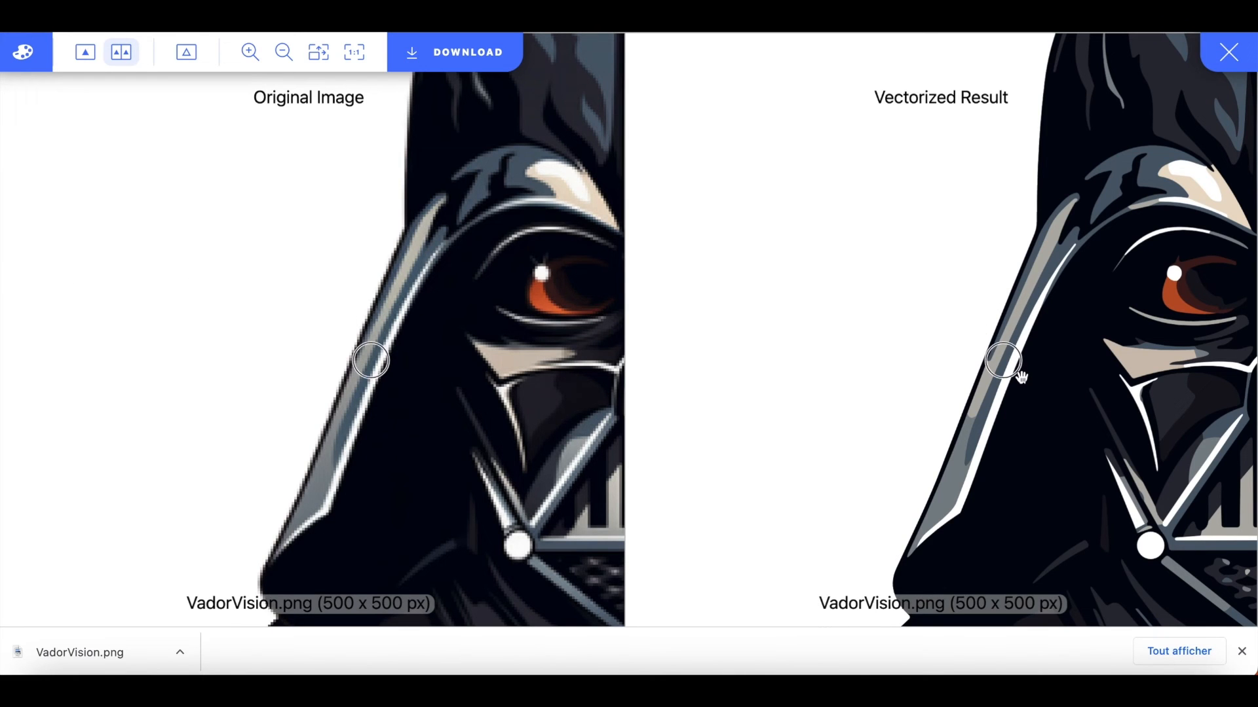
scroll(1020, 376, down, 4)
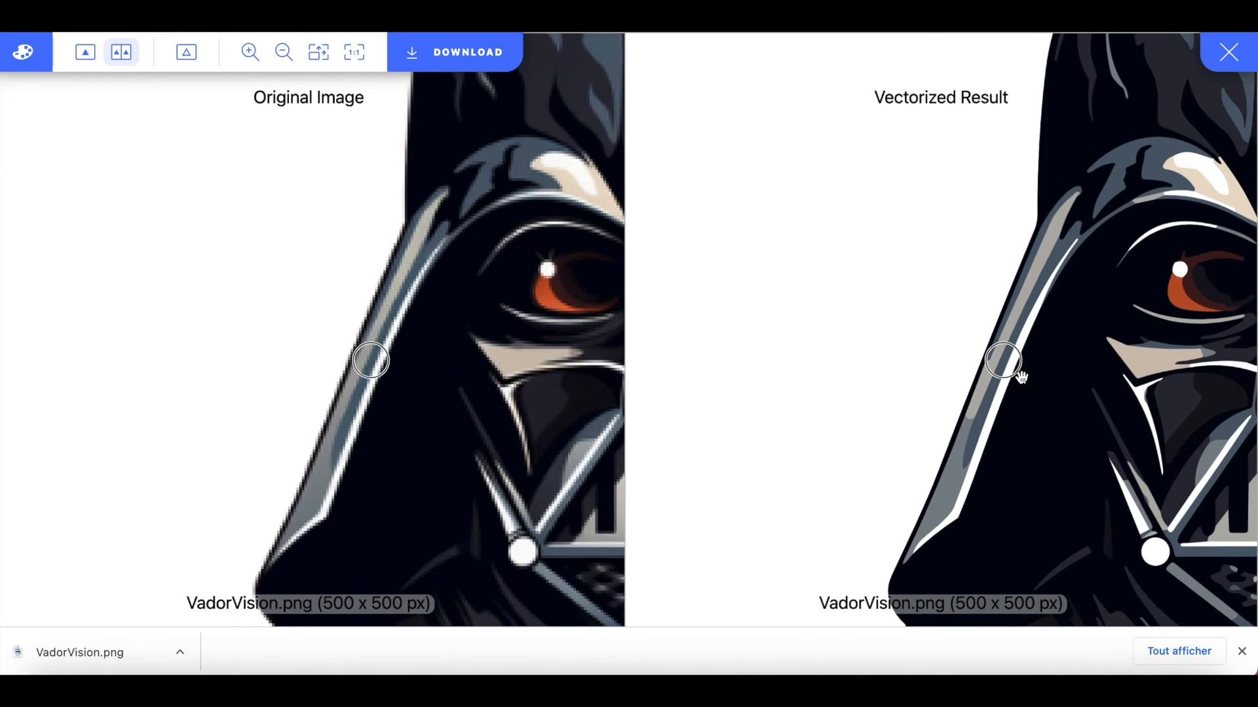
- Download the vectorized VadorVision logo in SVG format, version 1.1, with filled shapes, and open the downloaded file
scroll(1019, 376, down, 5)
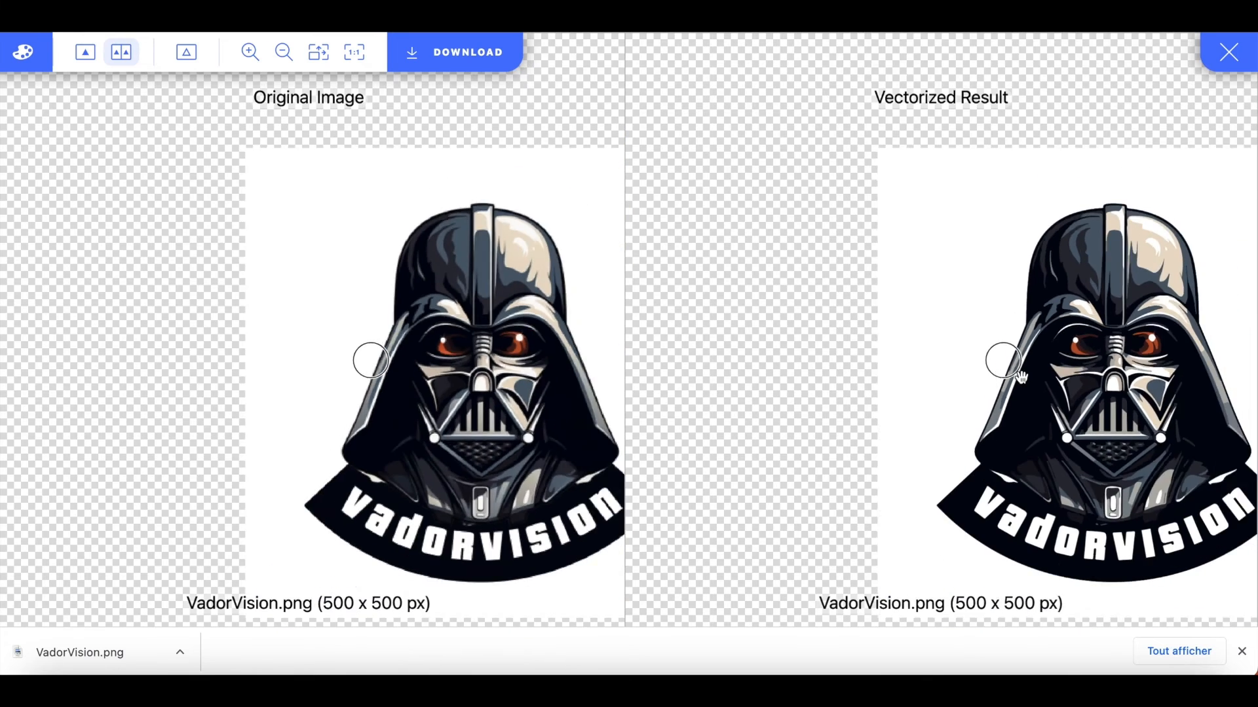
click(476, 63)
scroll(351, 348, down, 1)
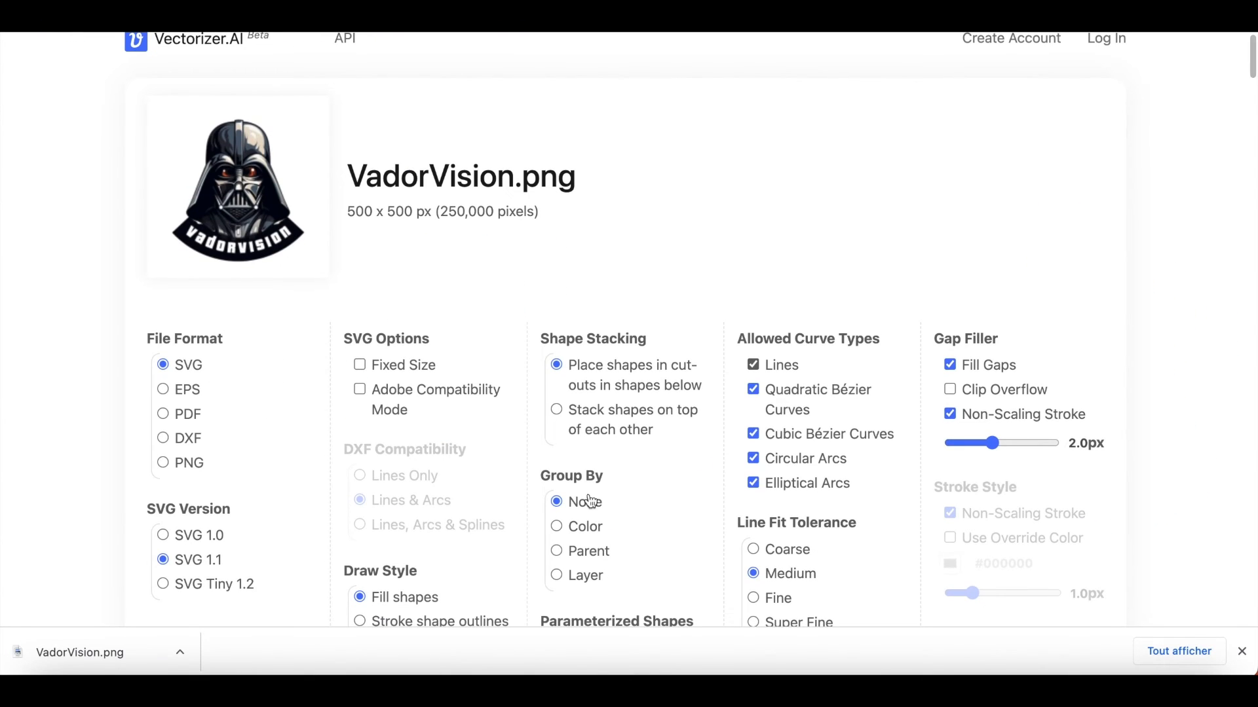
scroll(491, 275, up, 1)
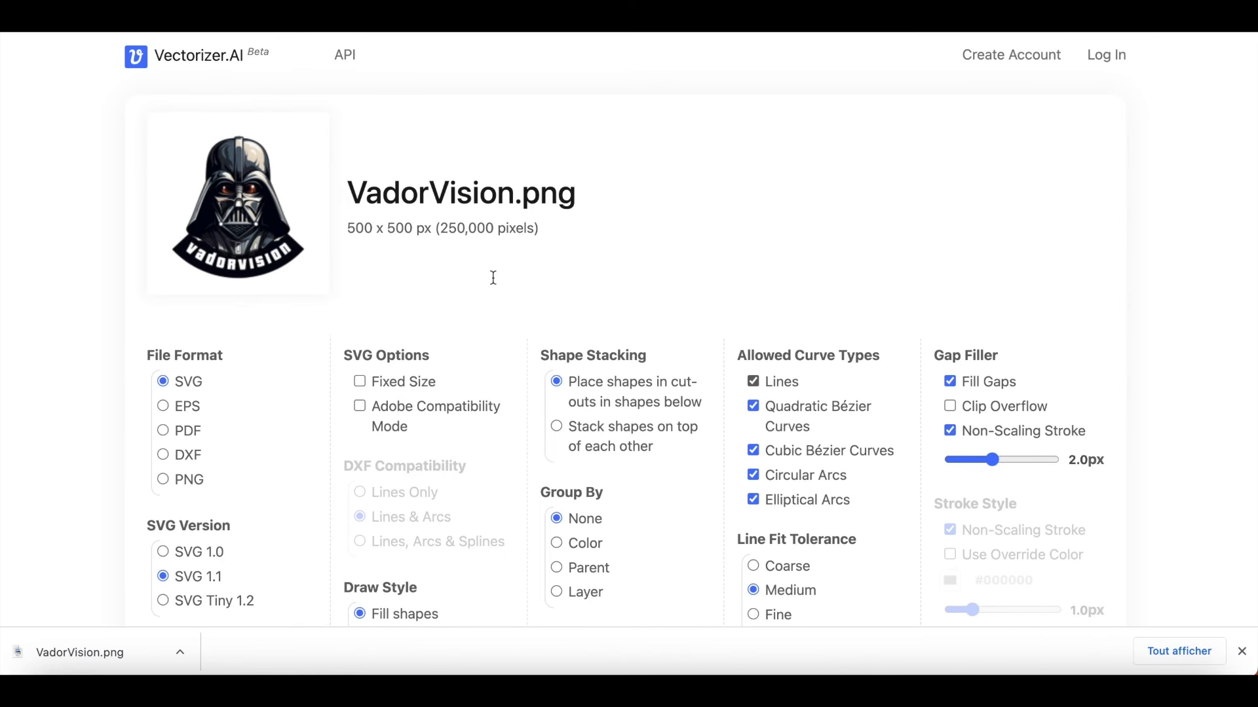
scroll(485, 342, down, 4)
scroll(485, 343, down, 2)
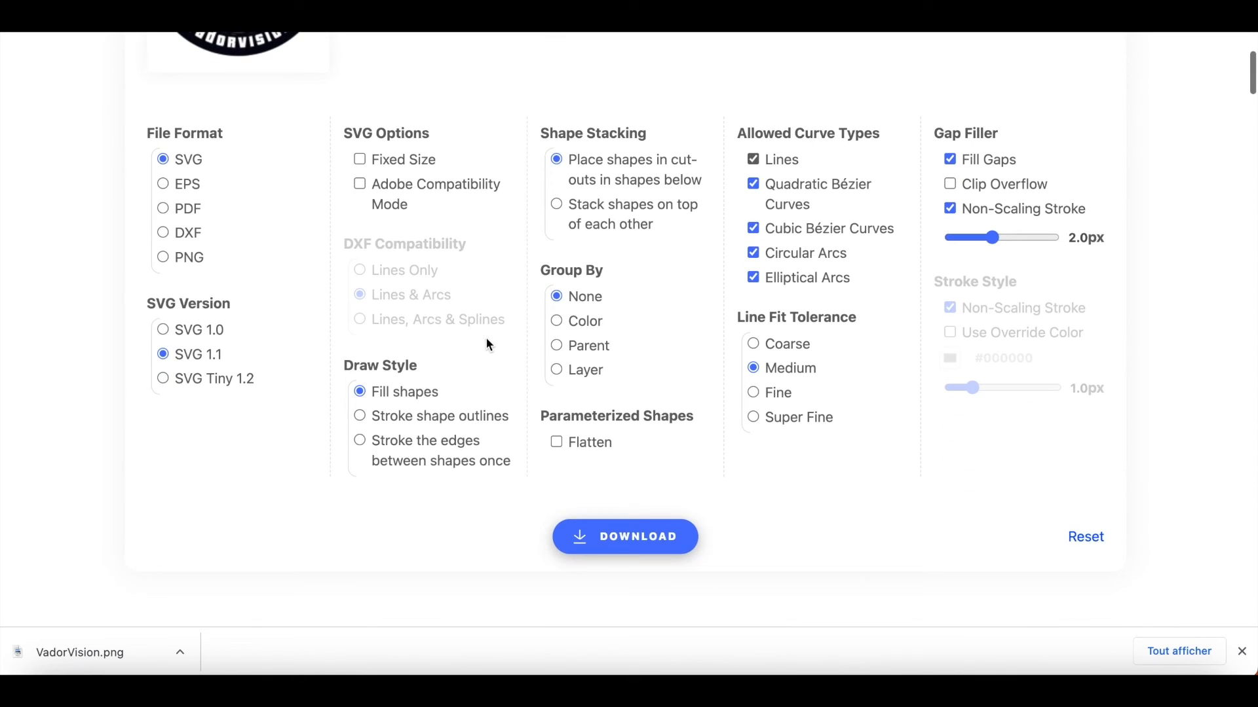
click(625, 539)
click(95, 648)
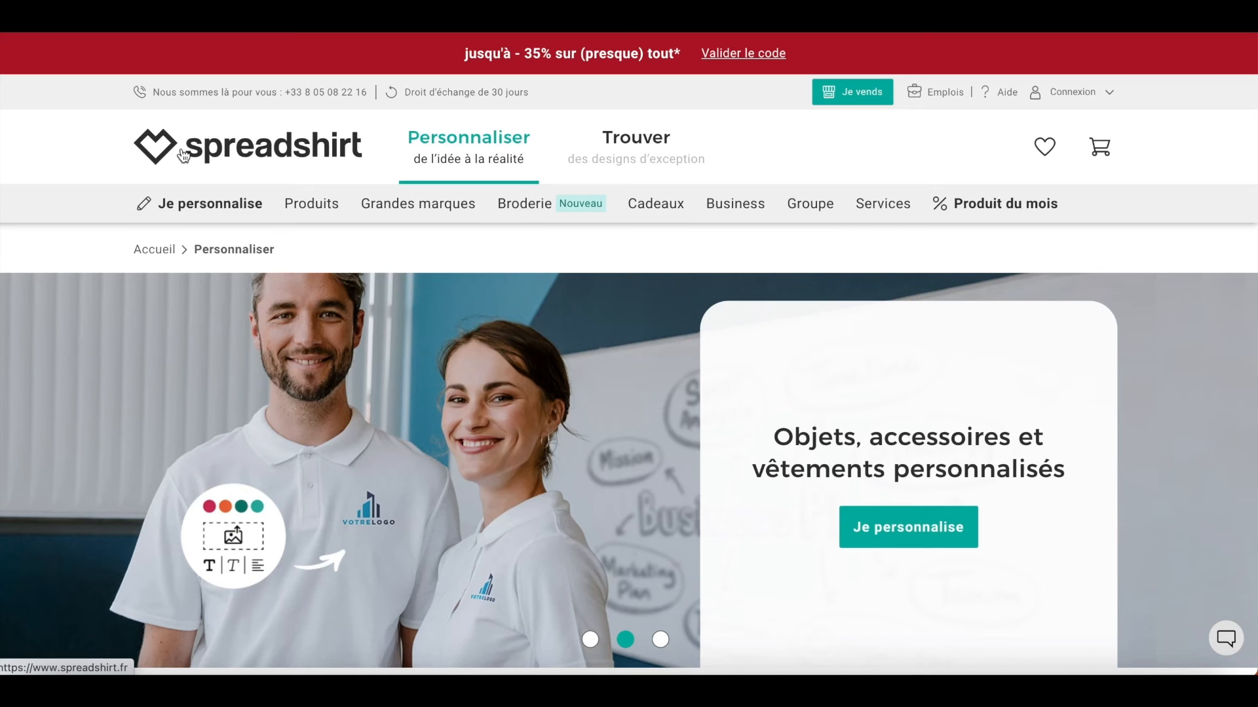
- Switch to the Spreadshirt website and look through its customizable clothing and accessories
scroll(393, 511, down, 10)
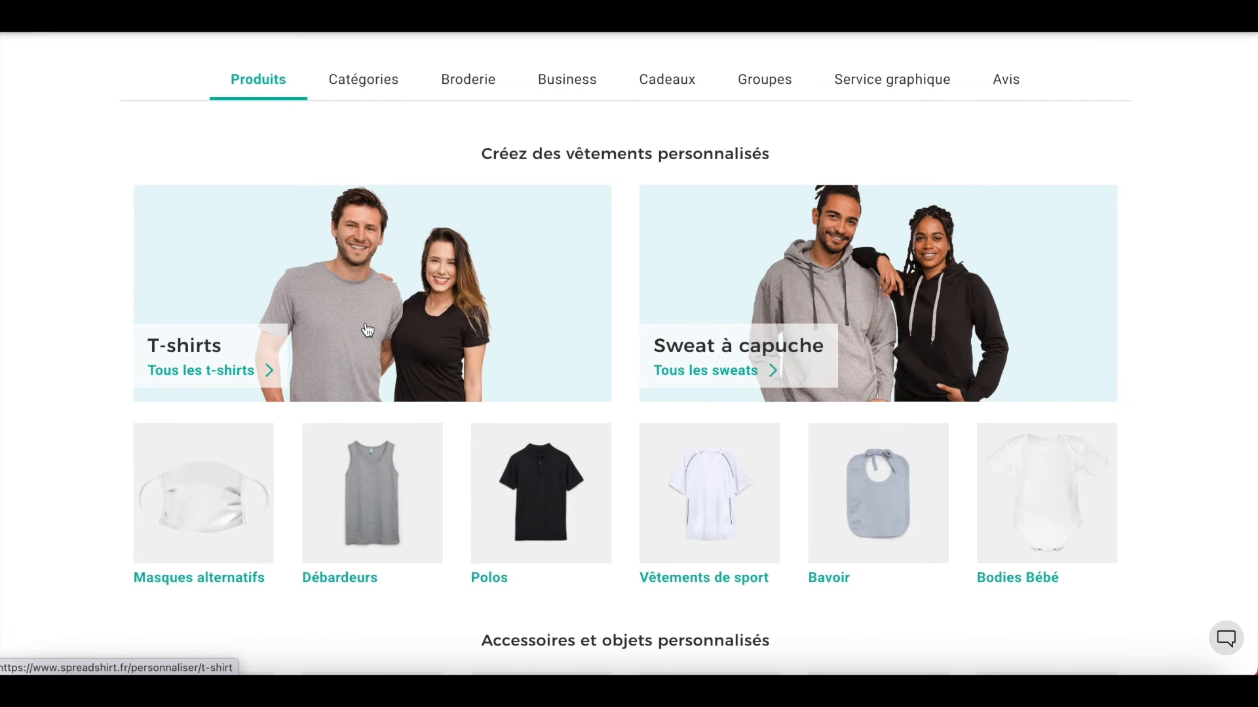
scroll(366, 330, up, 10)
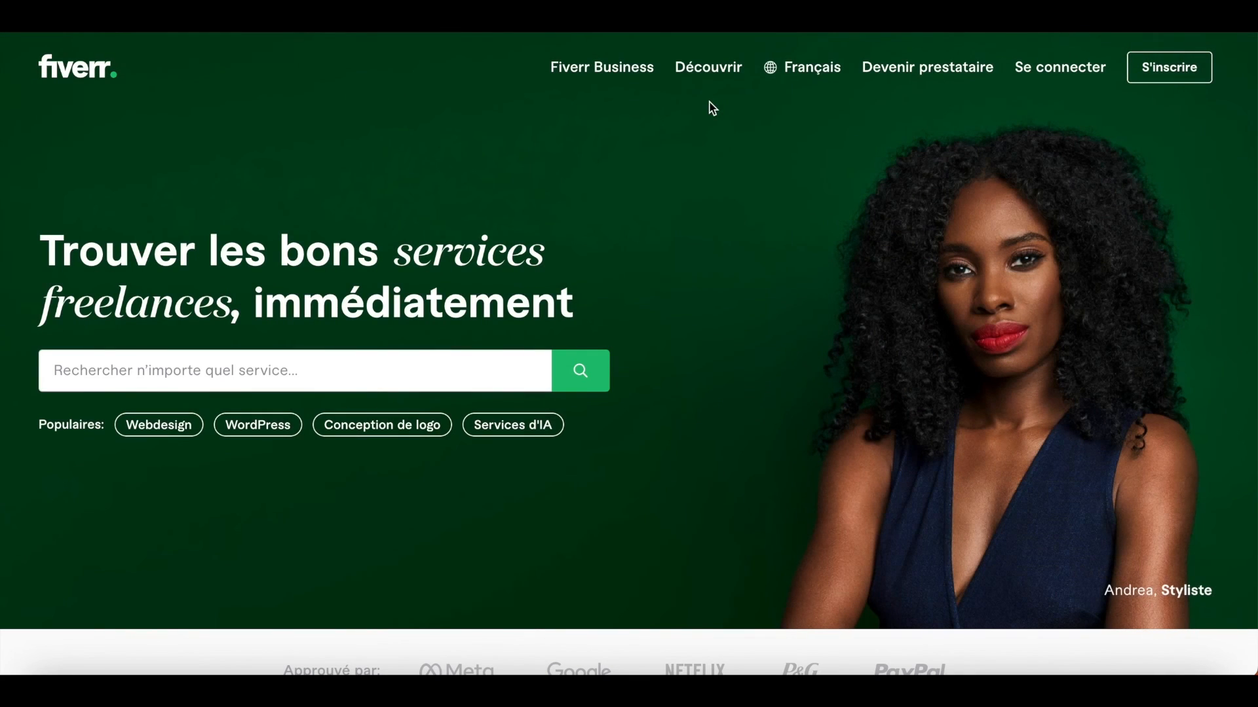
- Switch to Fiverr and search its freelance services for "logo"
click(153, 363)
text(logo)
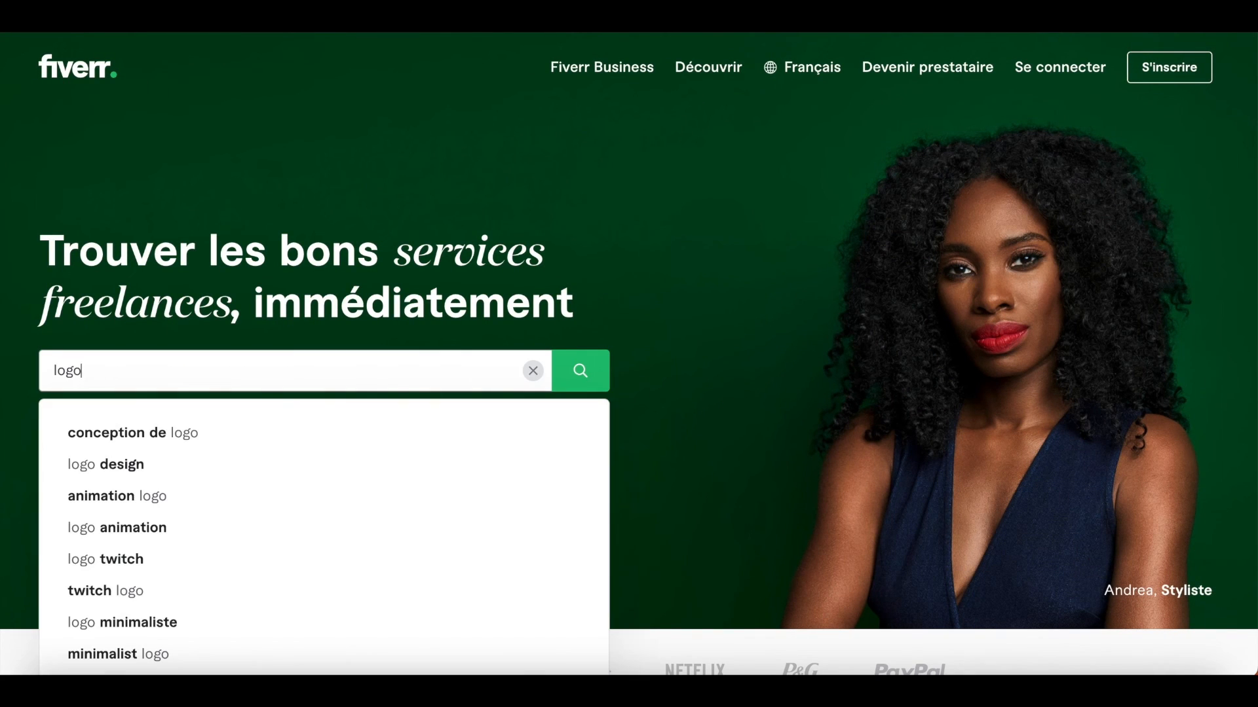
click(580, 370)
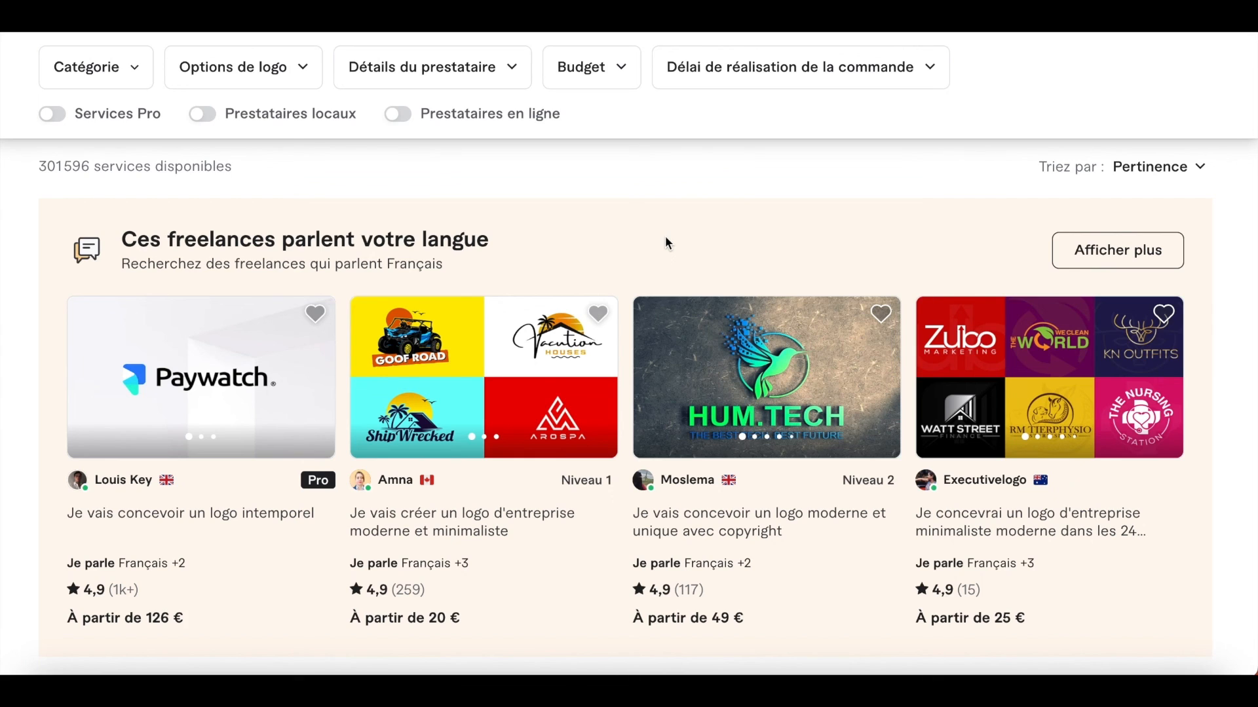
- Examine the logo design offers in the search results, comparing their styles, seller ratings and starting prices
scroll(754, 380, down, 2)
scroll(678, 153, up, 6)
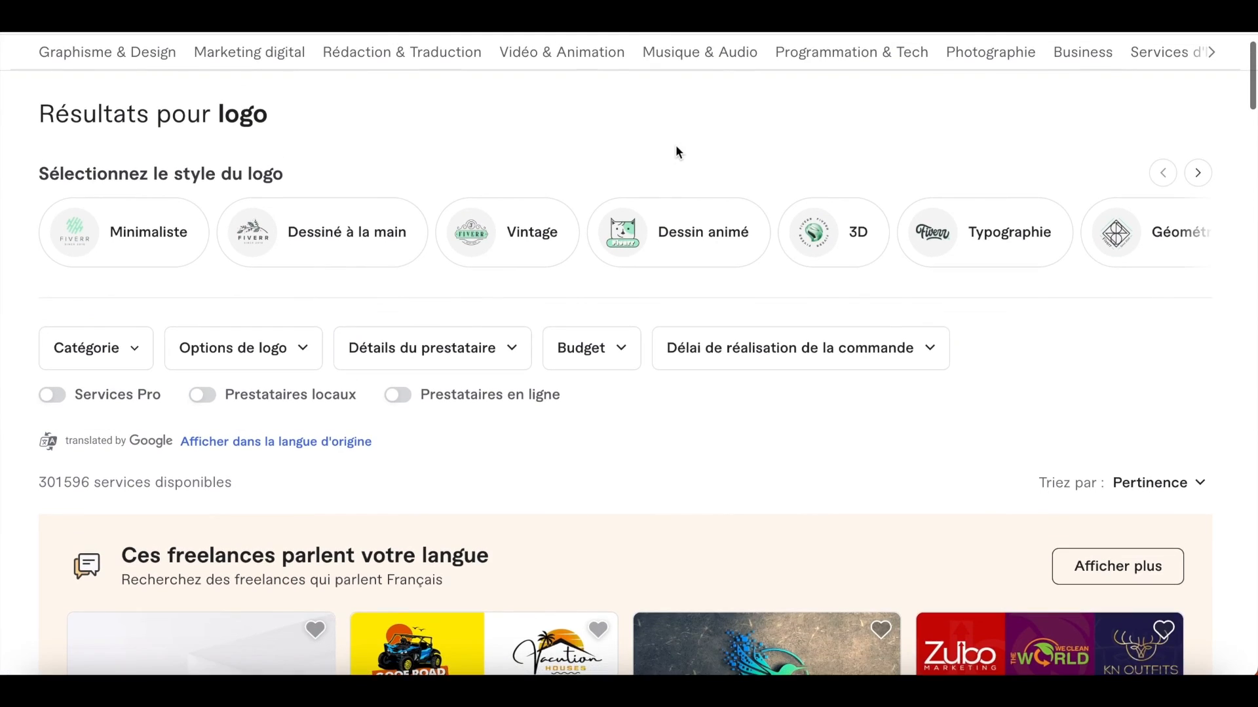
scroll(678, 153, down, 3)
scroll(678, 153, down, 5)
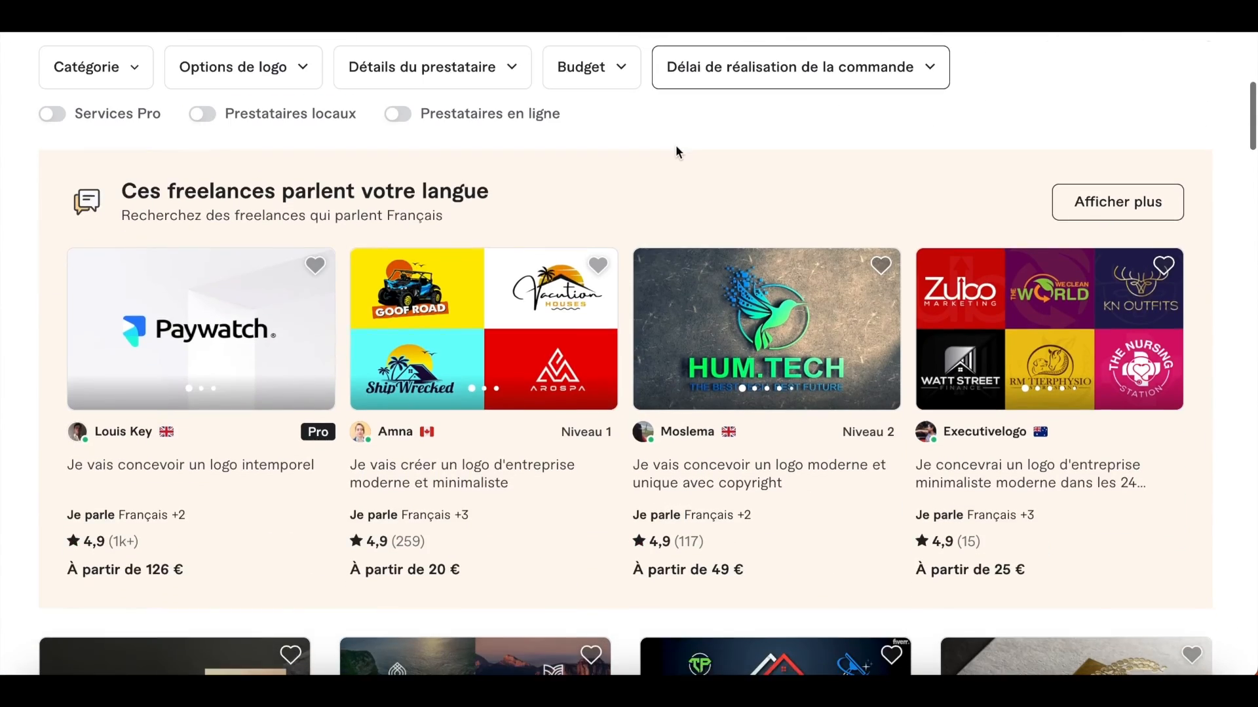
scroll(613, 323, down, 1)
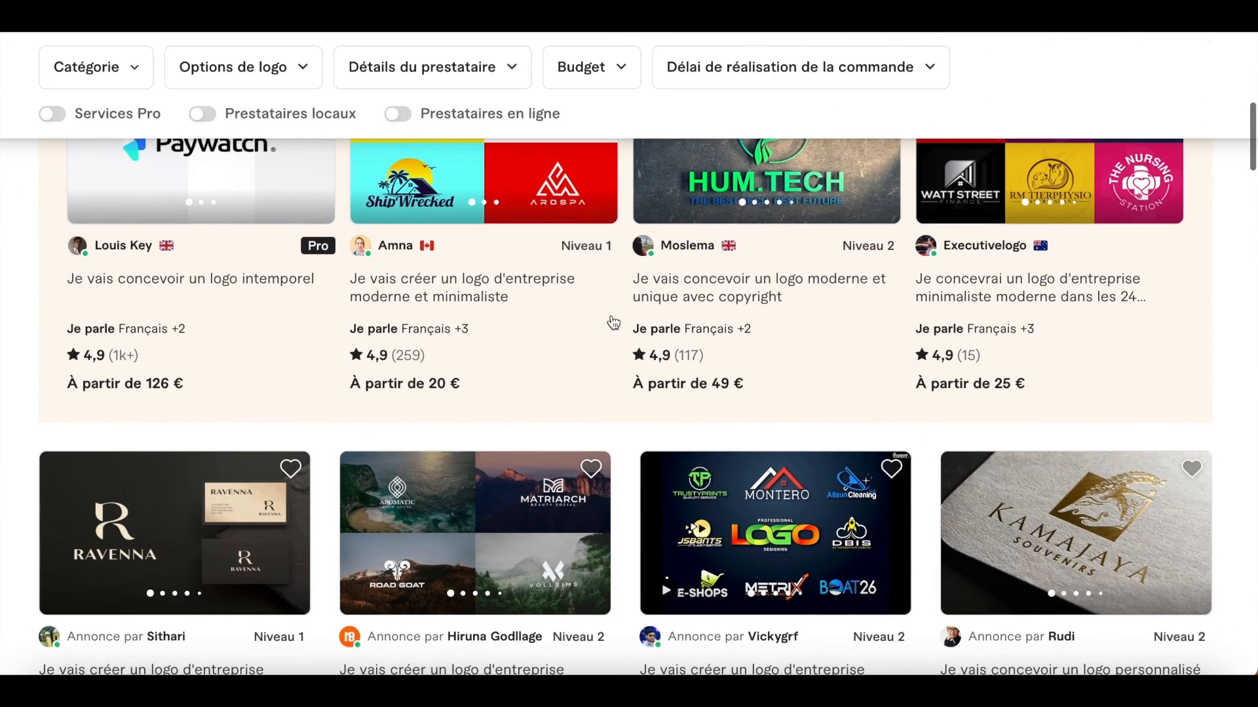
scroll(595, 357, down, 1)
scroll(594, 358, down, 4)
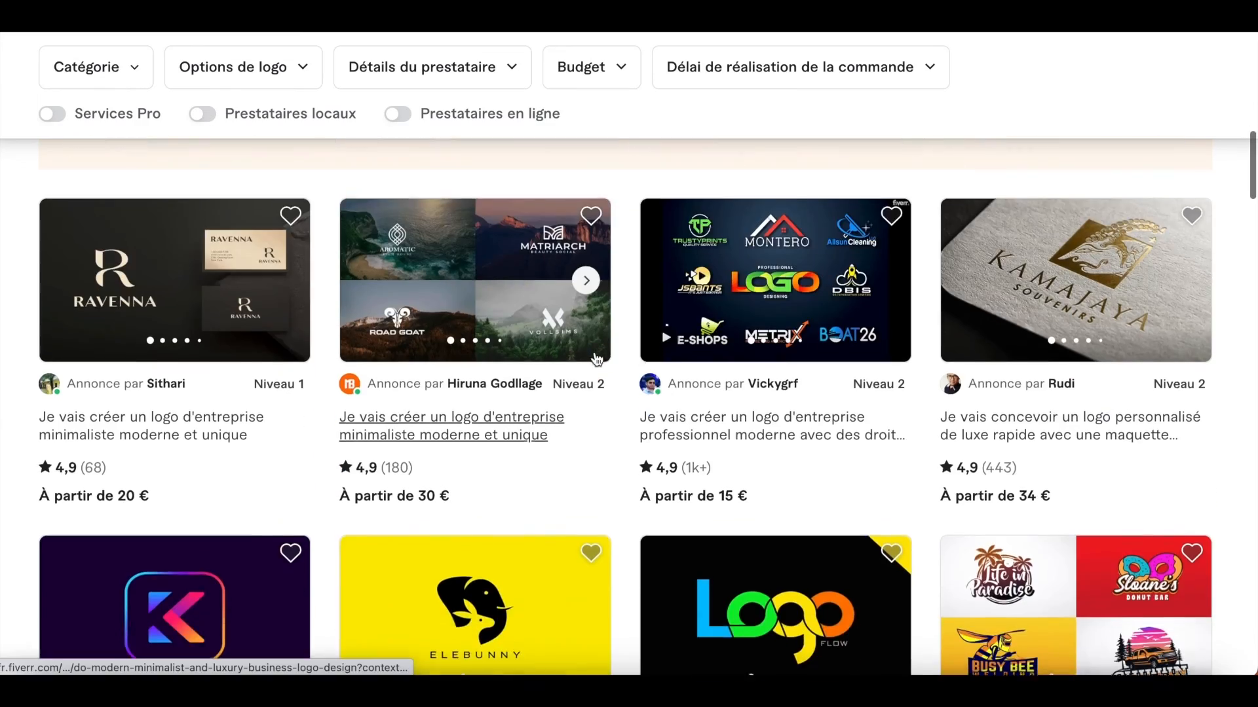
scroll(595, 357, down, 3)
scroll(594, 358, down, 10)
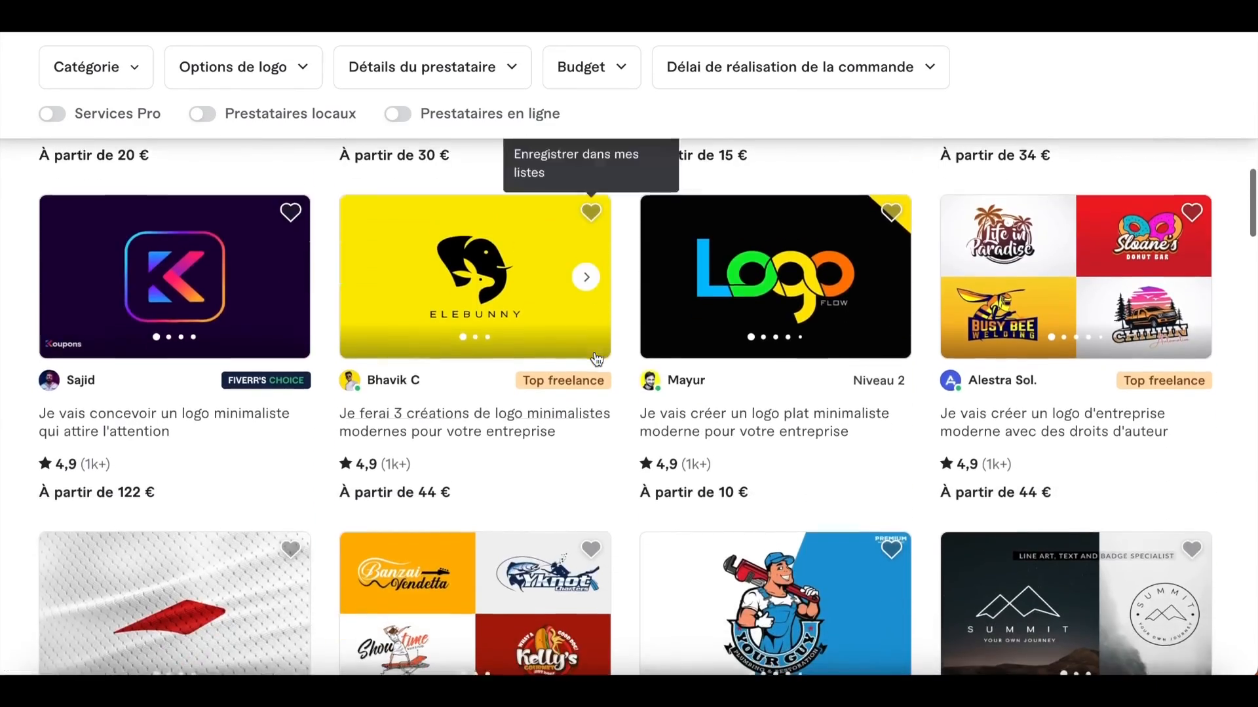
scroll(595, 357, up, 17)
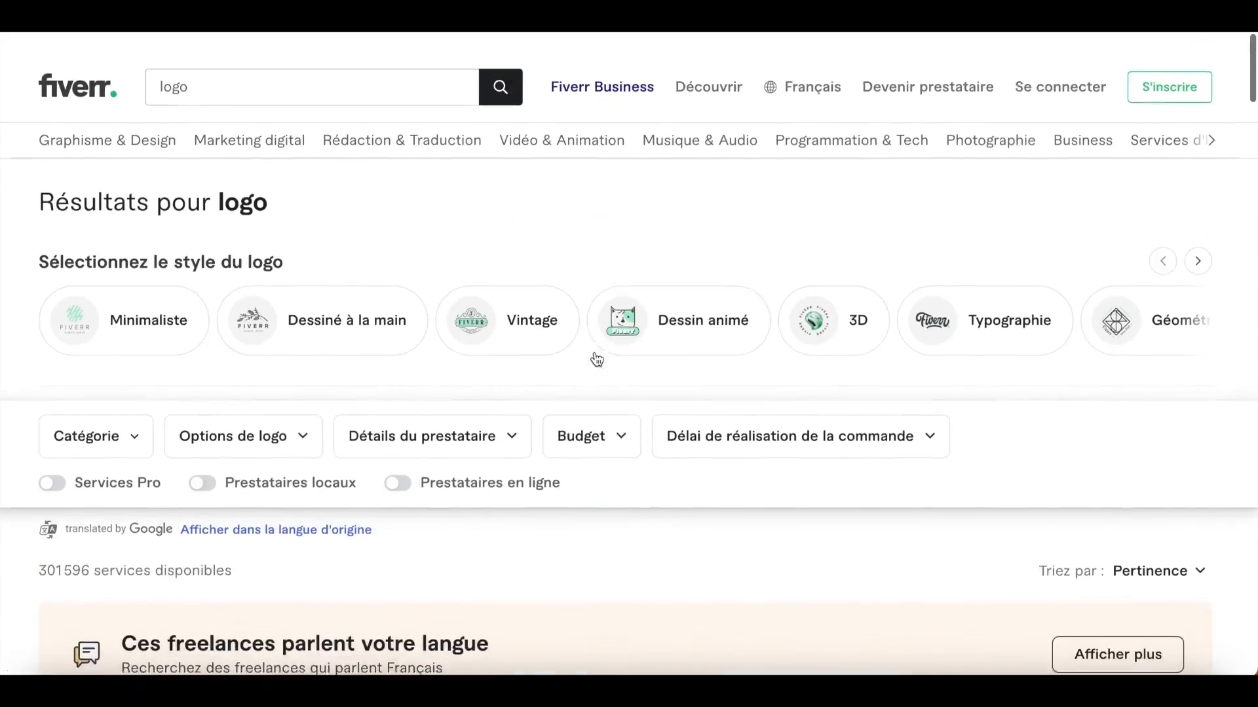